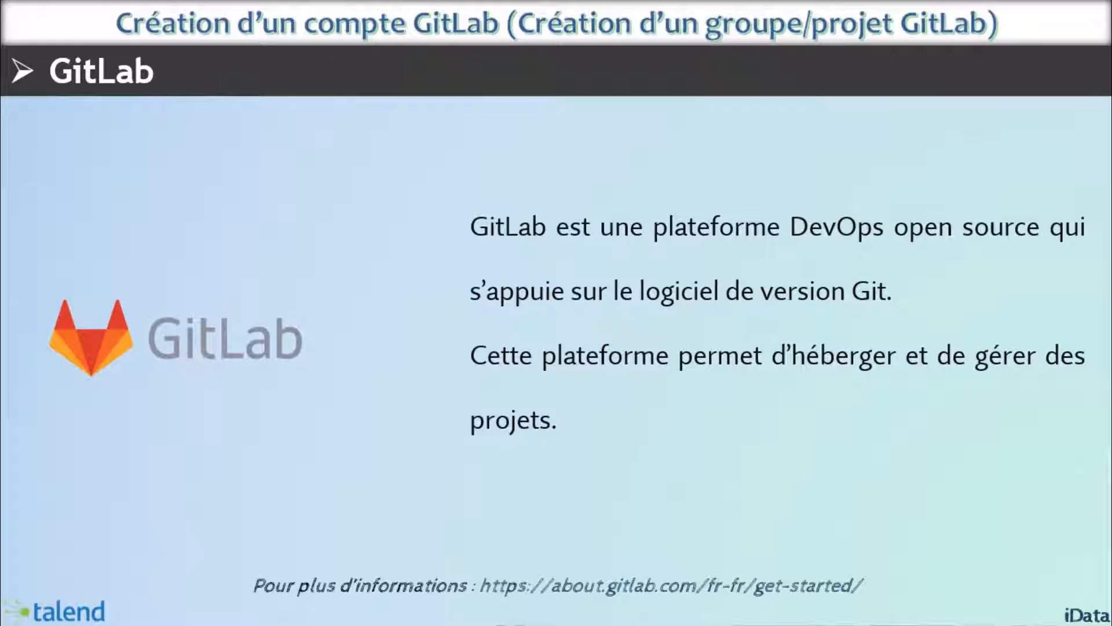
left_click(476, 321)
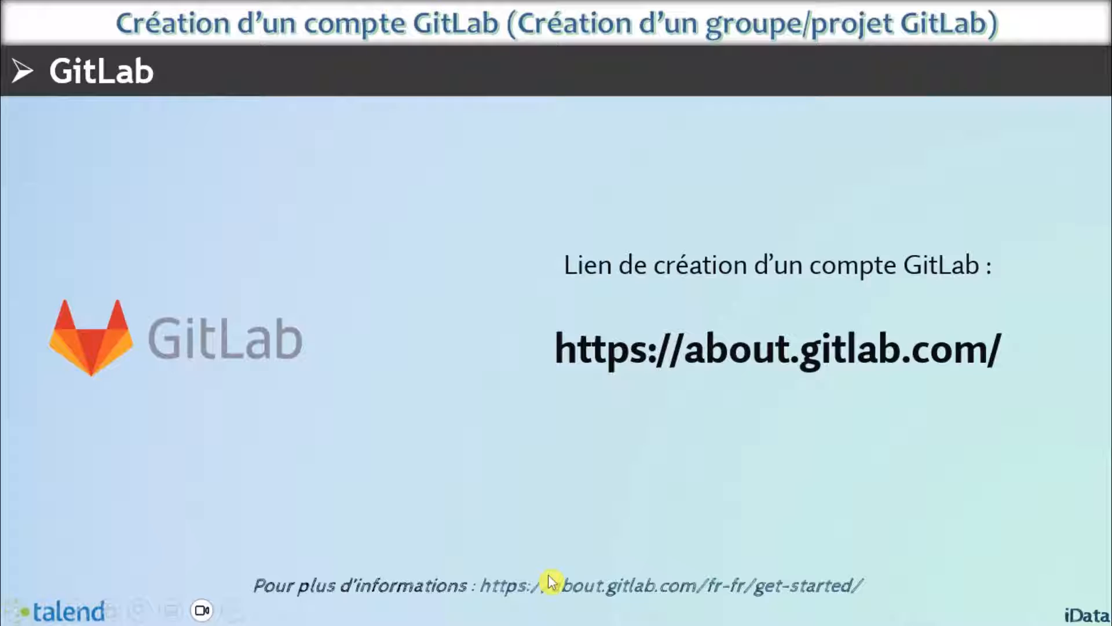
key("Right")
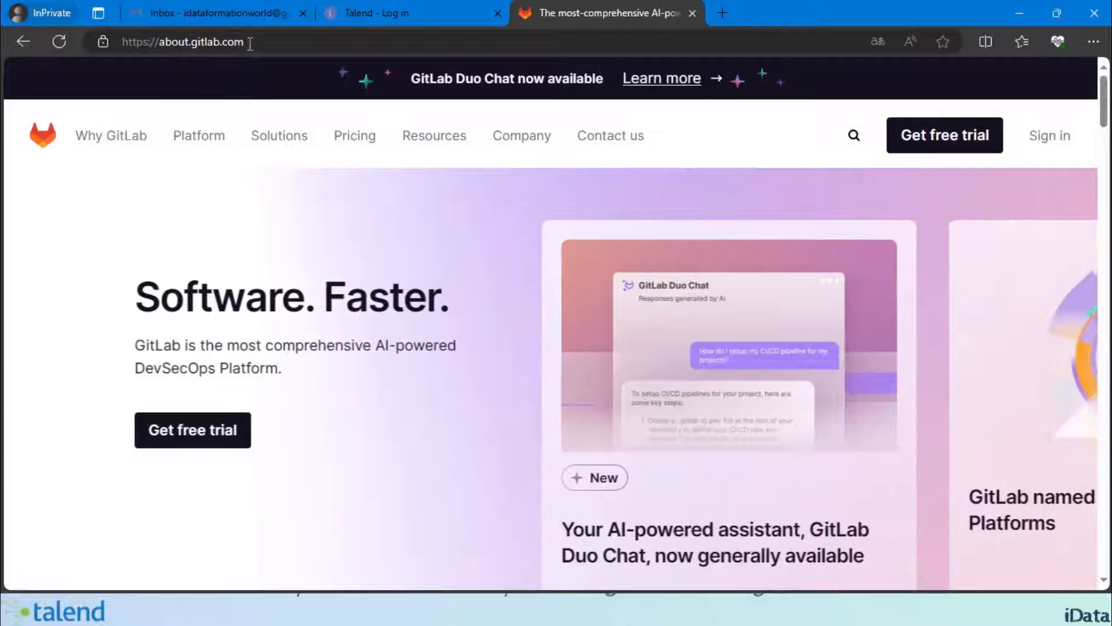
Step: Go to the GitLab sign-in page and open the registration form for a new account
mouse_move(279, 135)
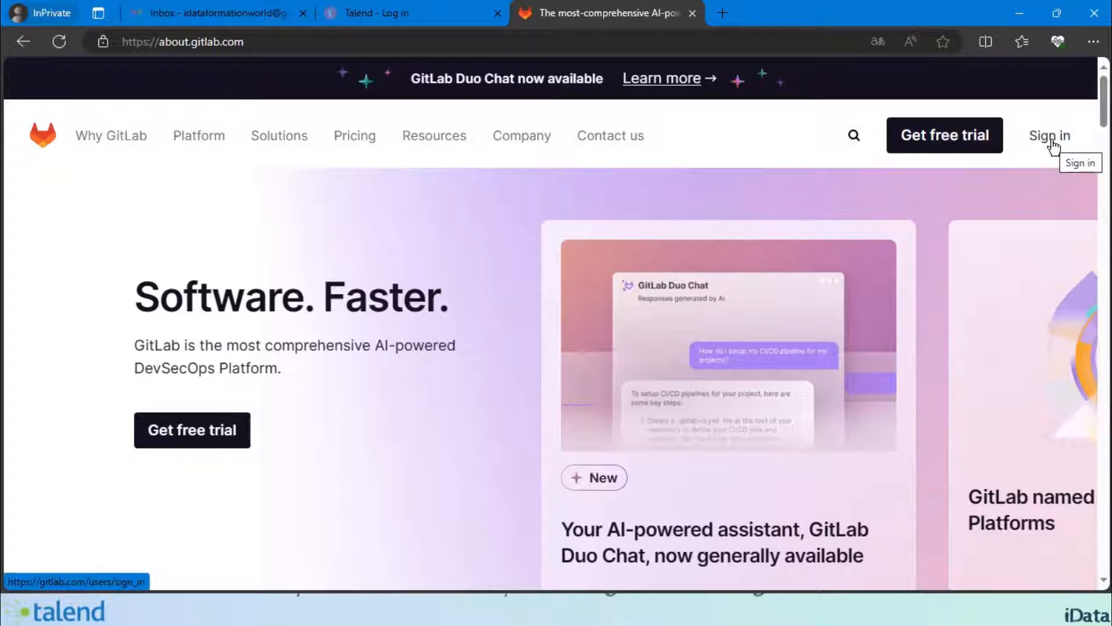
left_click(1054, 144)
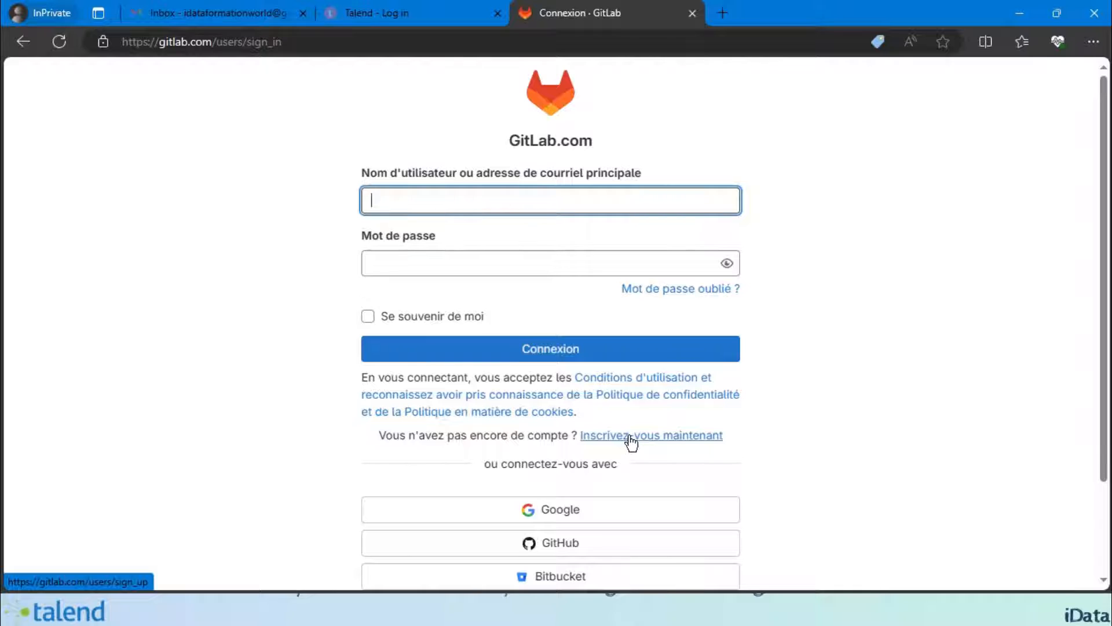
left_click(654, 439)
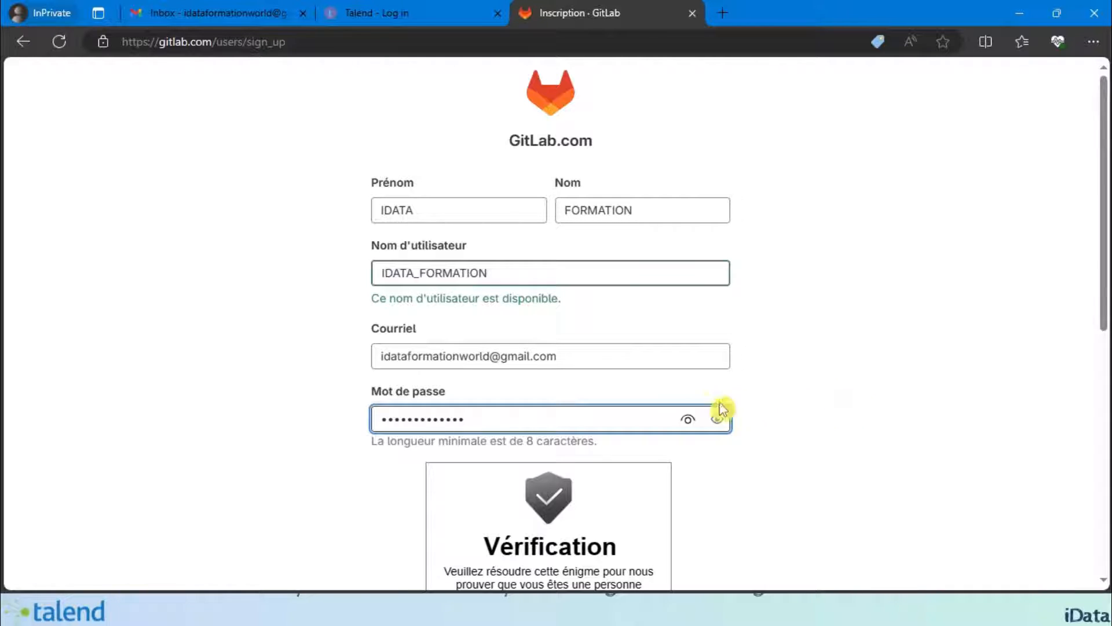
Step: Complete the human verification by choosing the octopus image and submit the GitLab registration form
left_click(350, 462)
scroll(350, 462, "down", 2)
scroll(349, 452, "down", 1)
scroll(359, 441, "up", 3)
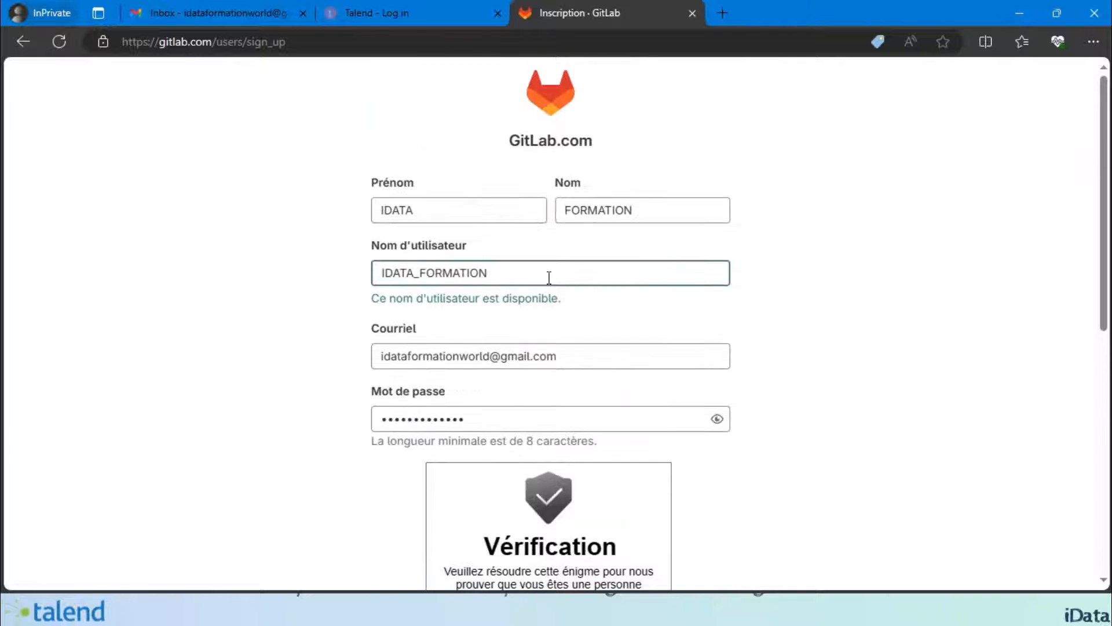
scroll(481, 404, "down", 1)
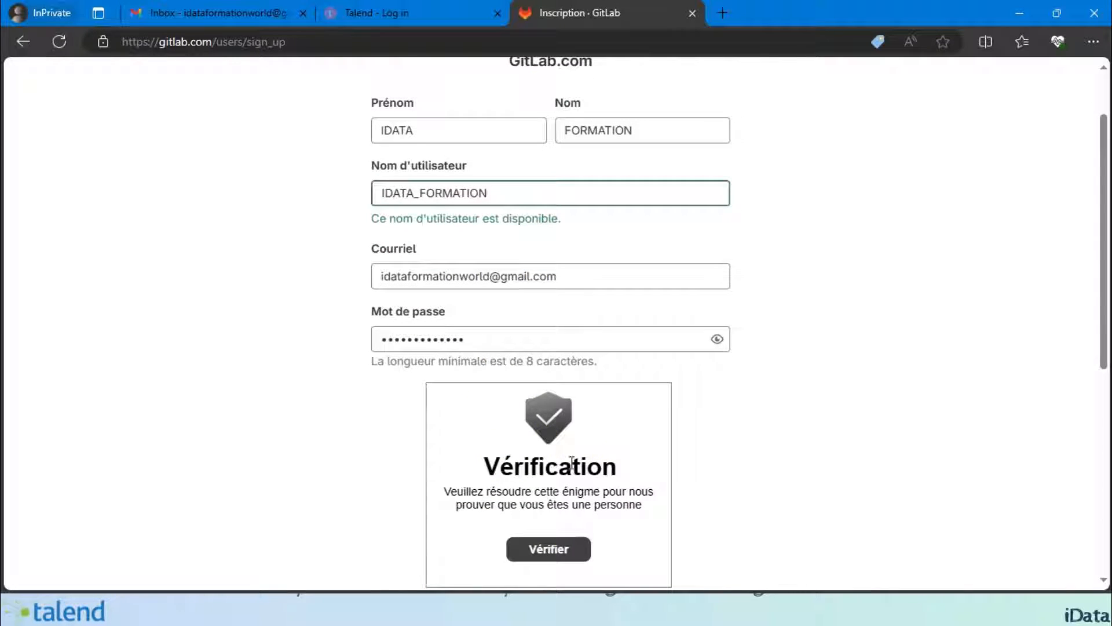
left_click(554, 549)
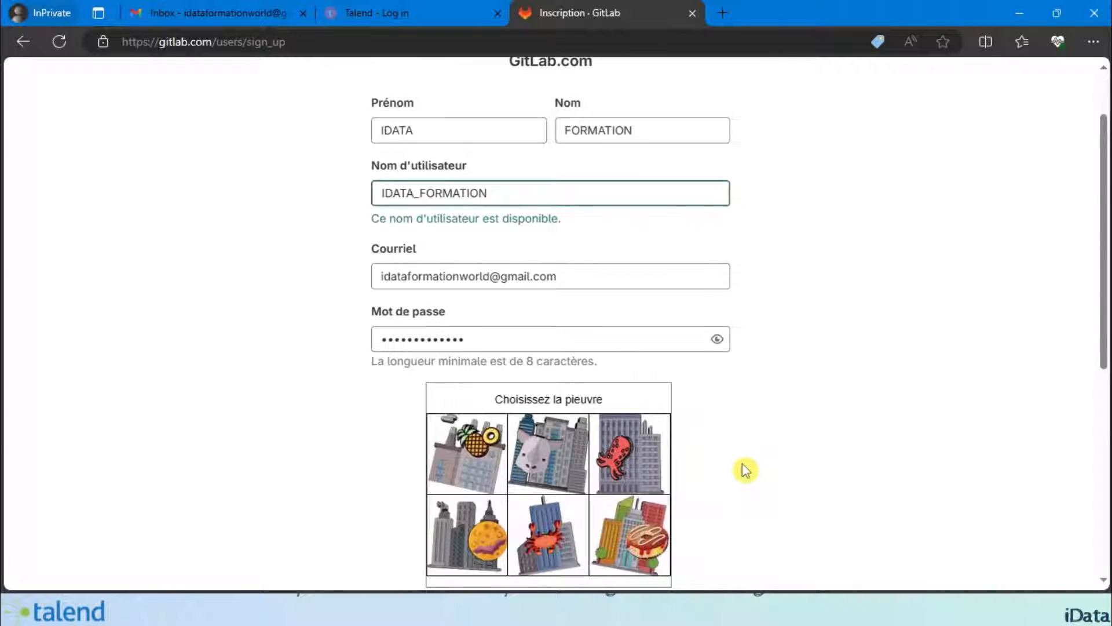
left_click(626, 458)
scroll(616, 446, "down", 4)
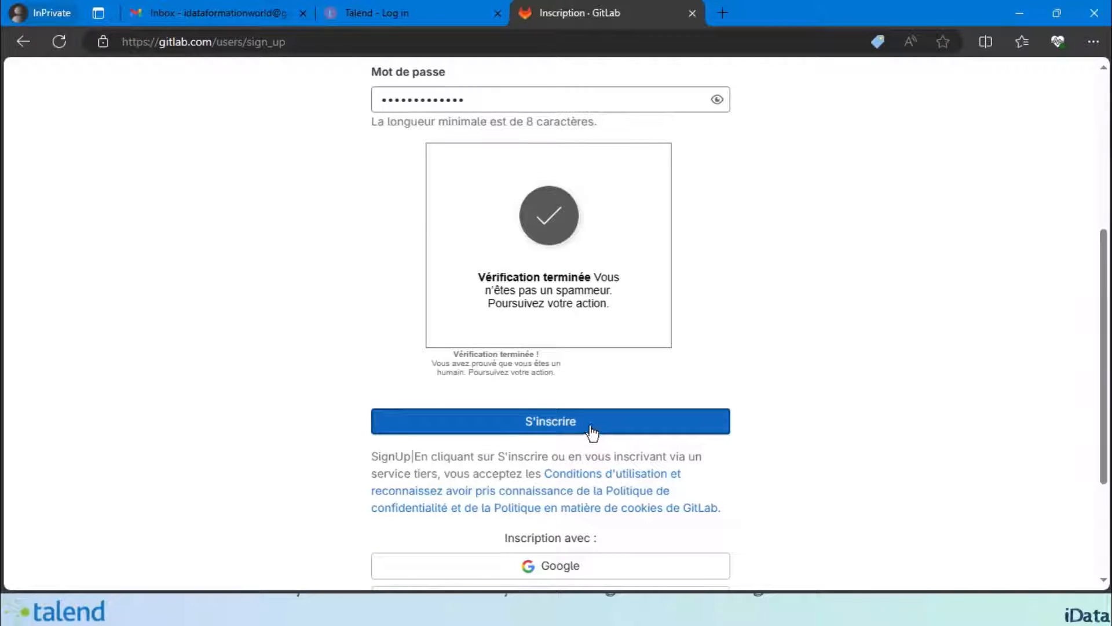
left_click(591, 428)
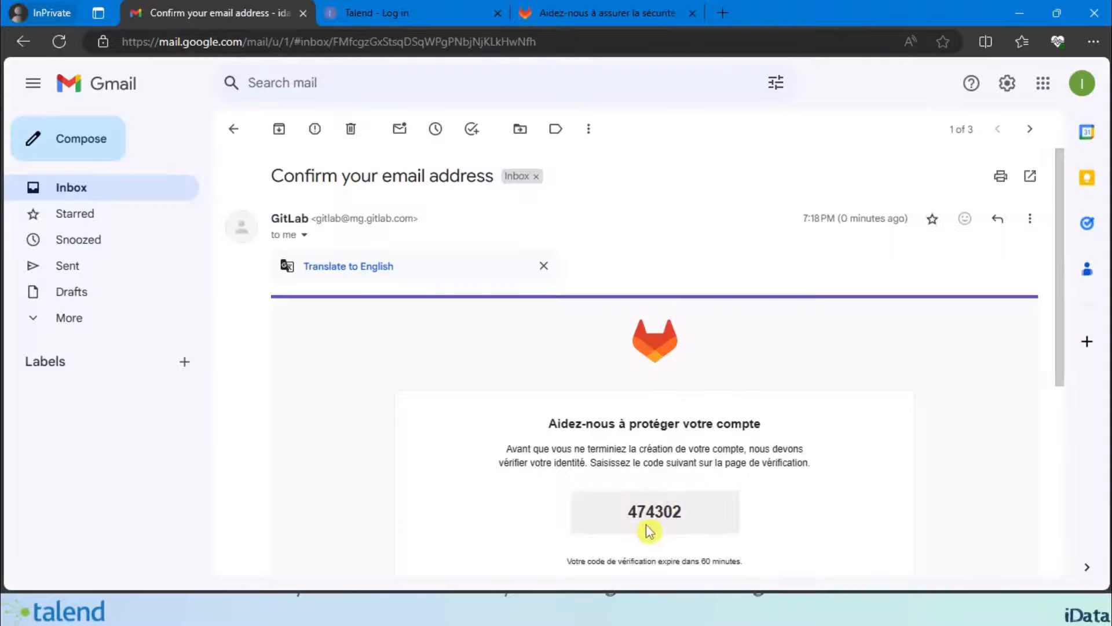
Step: Copy the verification code from the confirmation email into GitLab's verification code field, verify the email address and continue
double_click(651, 510)
key("ctrl+c")
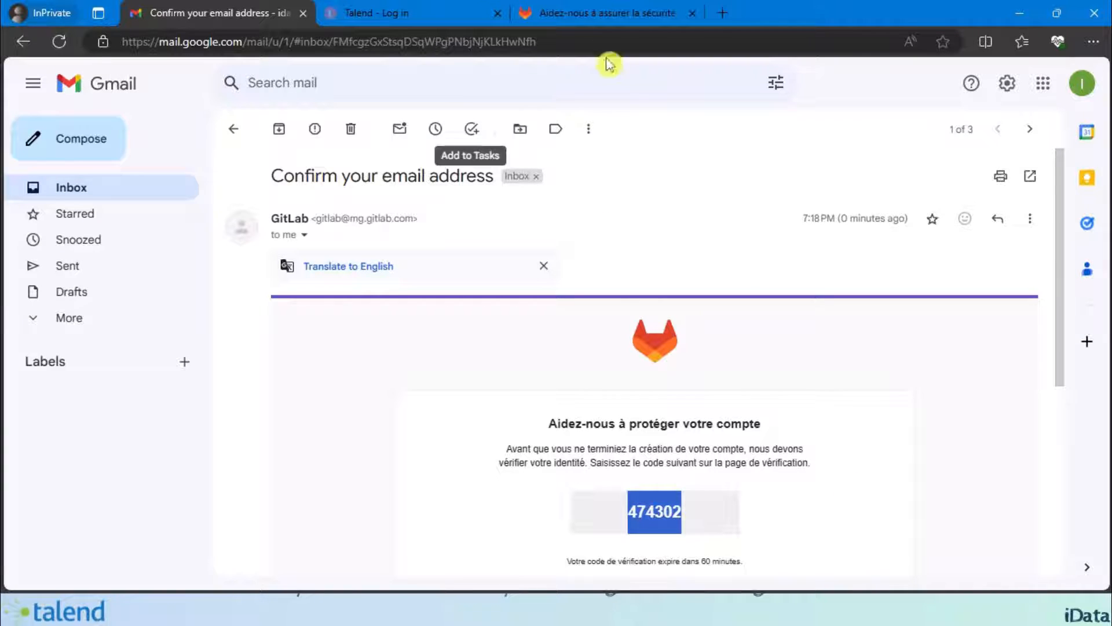
left_click(576, 13)
key("ctrl+v")
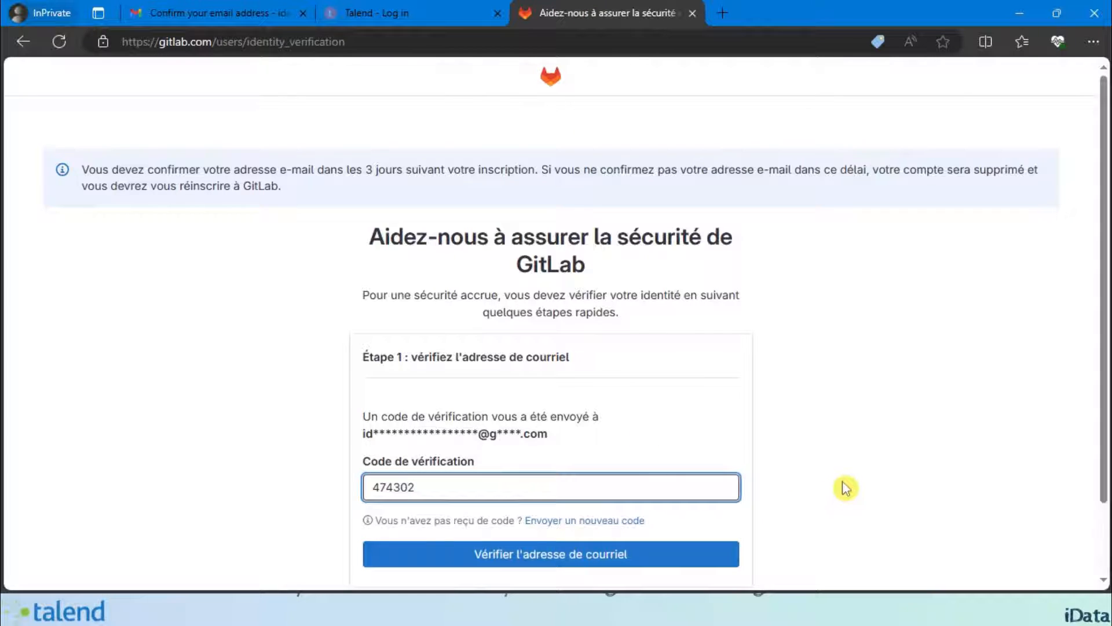
left_click(568, 557)
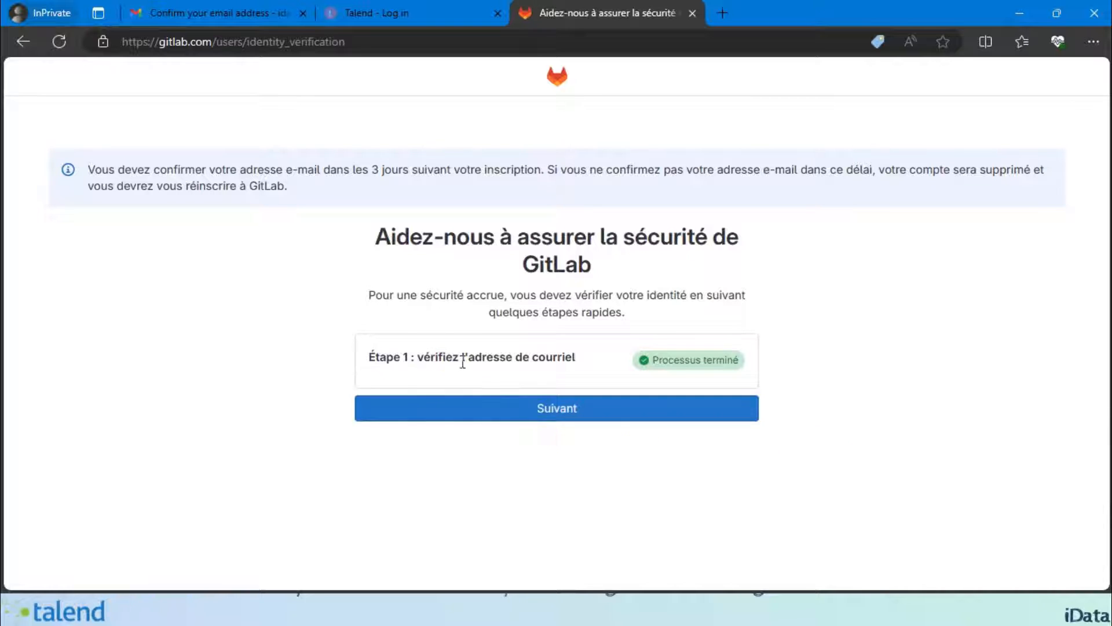
left_click(559, 414)
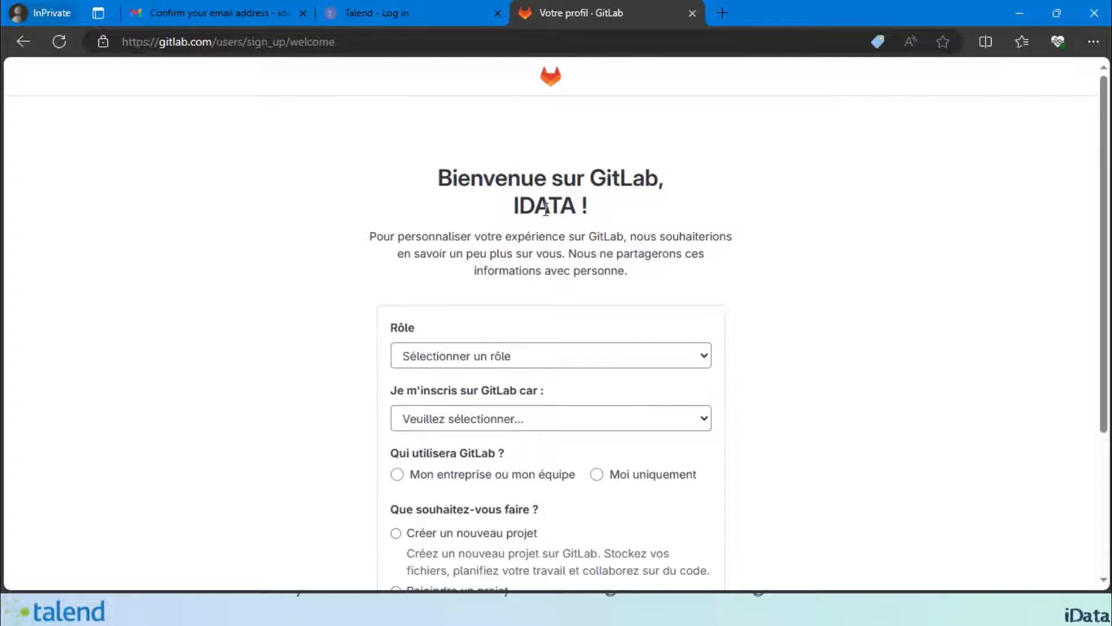
Step: Set the profile role to Development Team Lead and the sign-up reason to "Je souhaite stocker mon code"
left_click(502, 355)
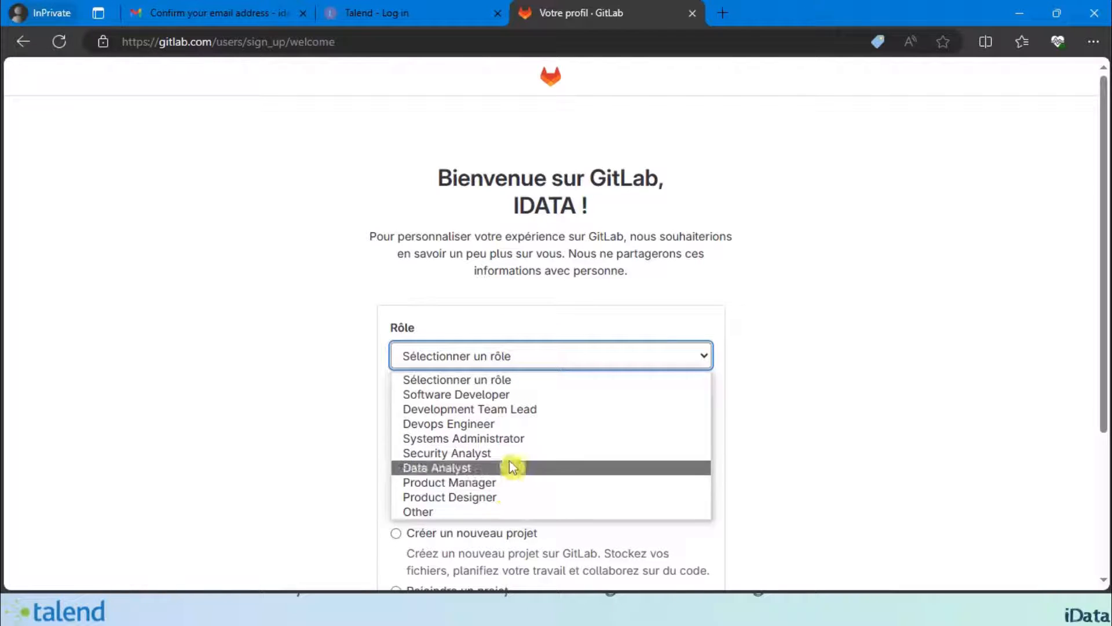
left_click(541, 411)
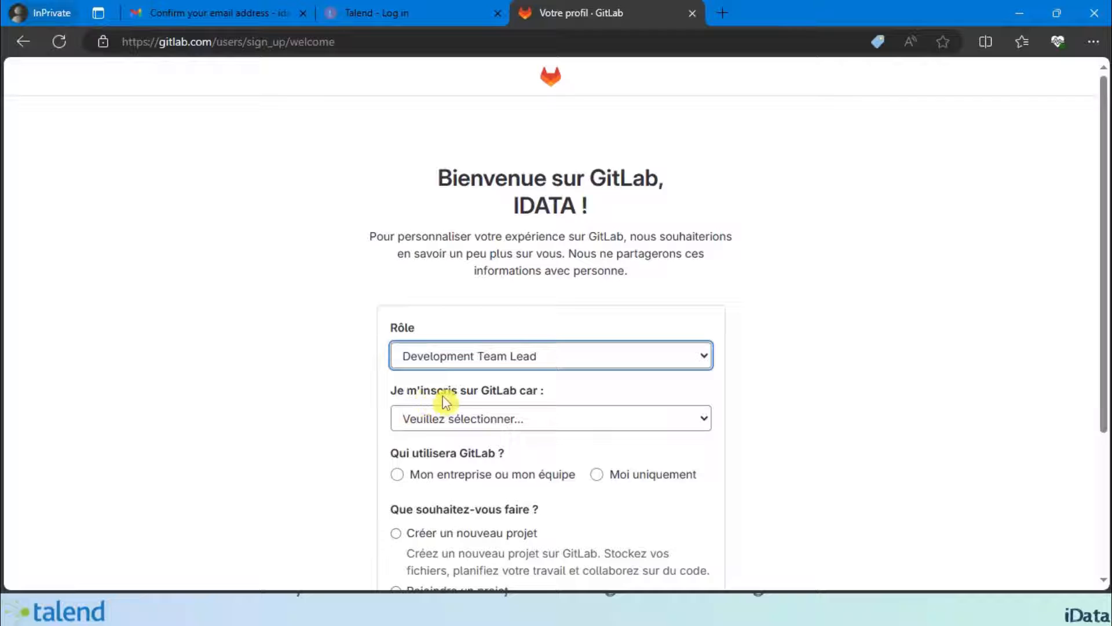
left_click(524, 421)
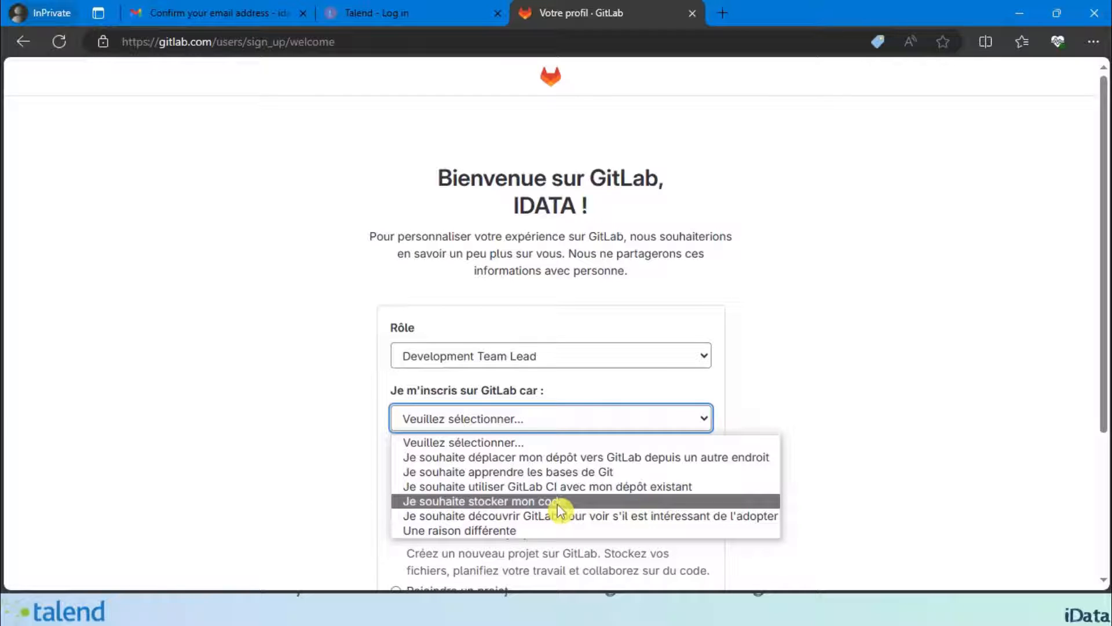
left_click(602, 503)
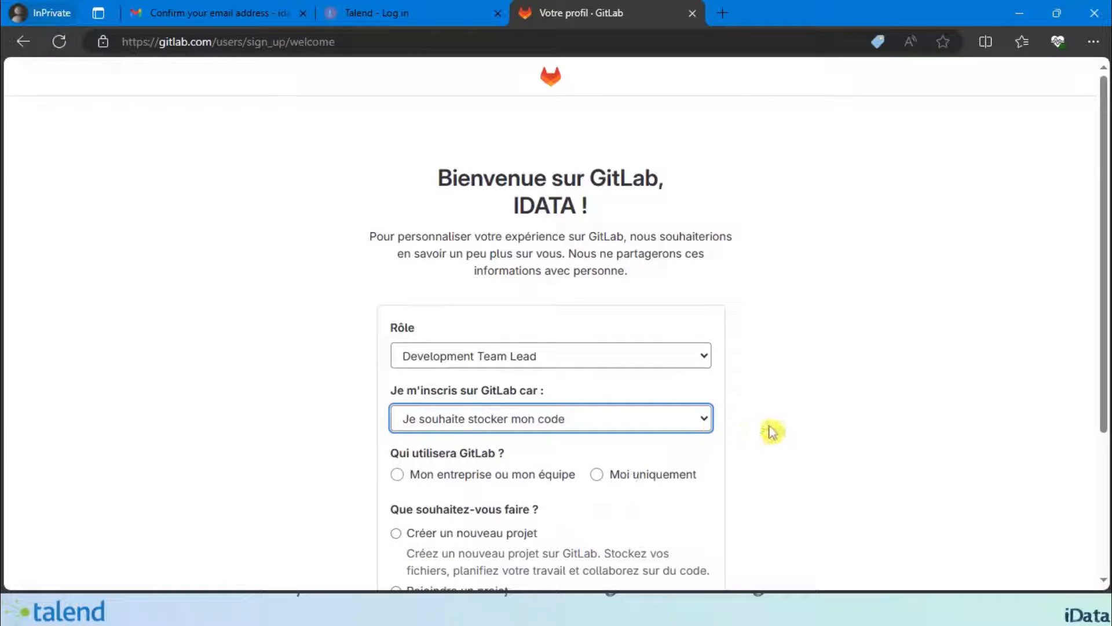
Step: Choose "Moi uniquement" as who will use GitLab and "Créer un nouveau projet" as the intention, and continue
scroll(753, 421, "down", 1)
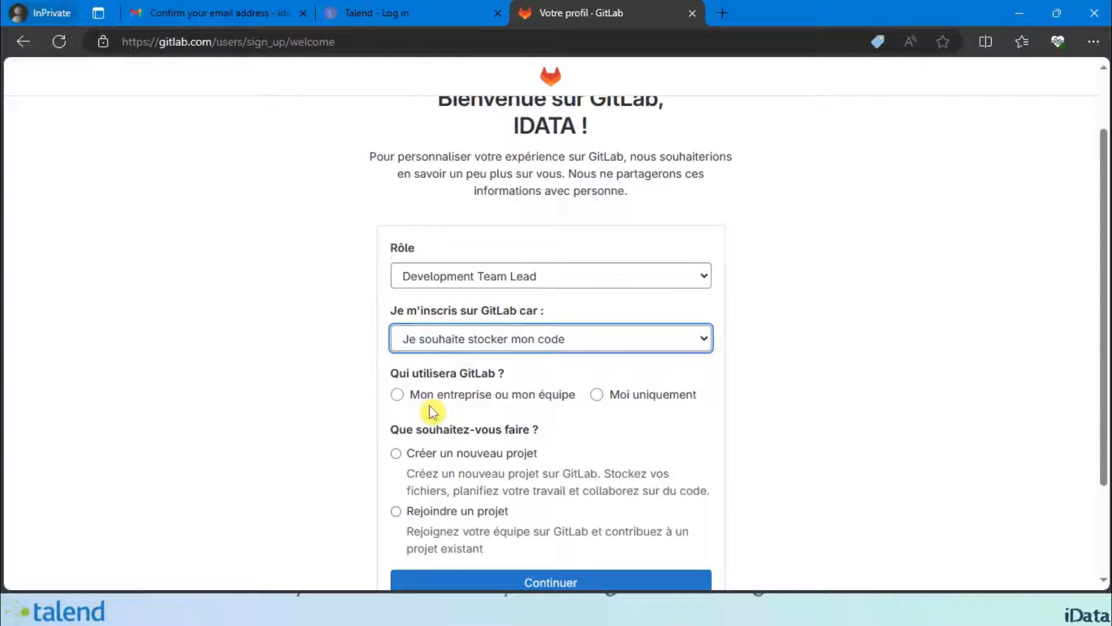
left_click(598, 396)
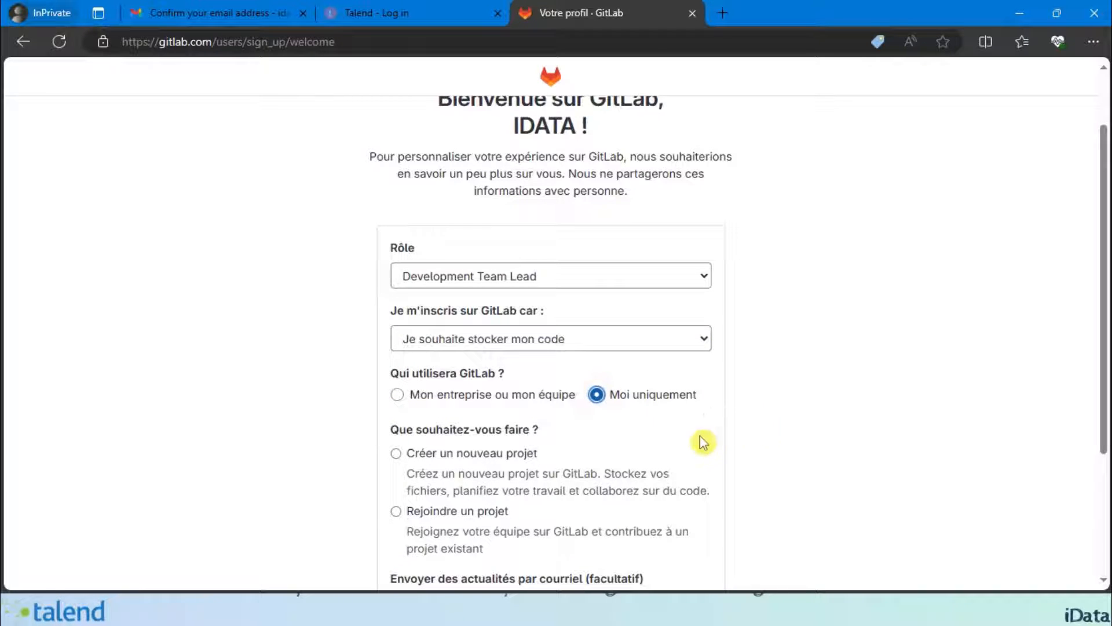
scroll(744, 420, "down", 1)
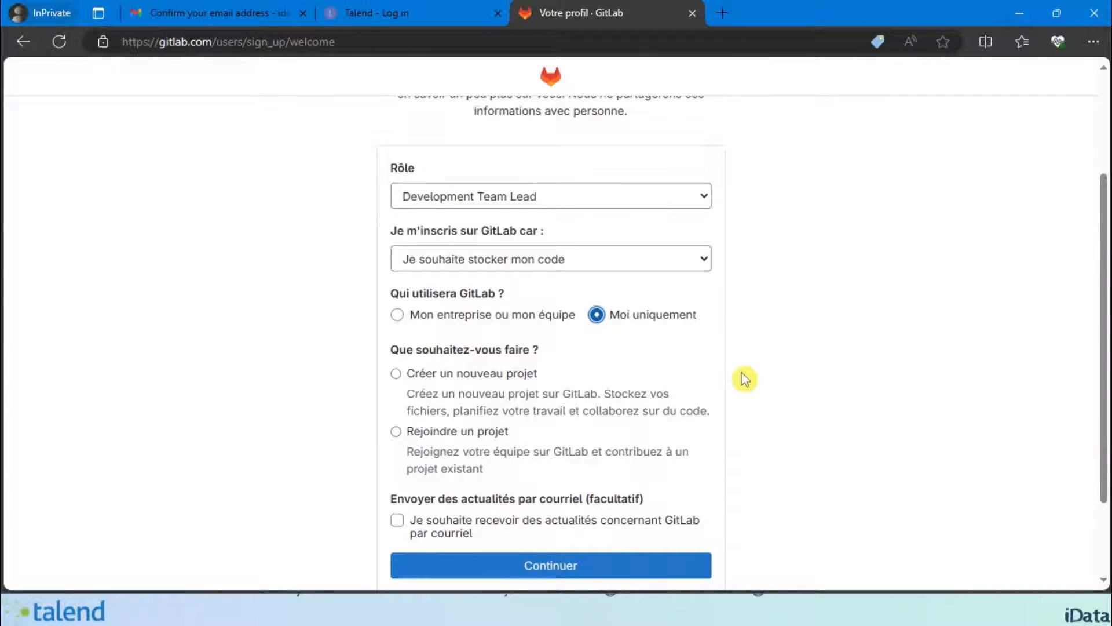
left_click(397, 377)
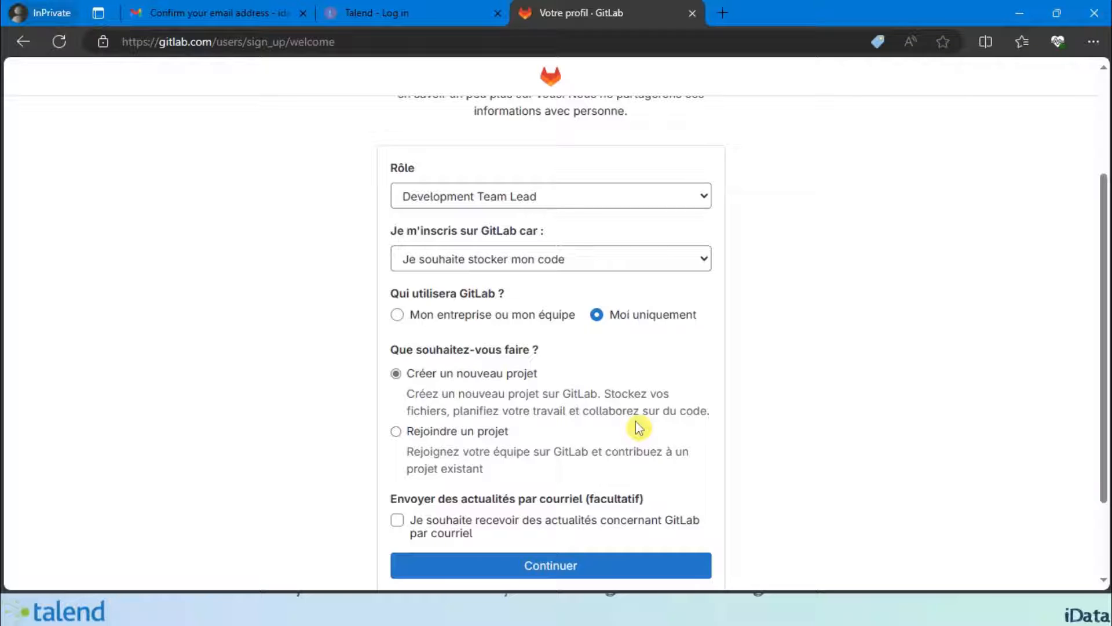
scroll(578, 491, "down", 2)
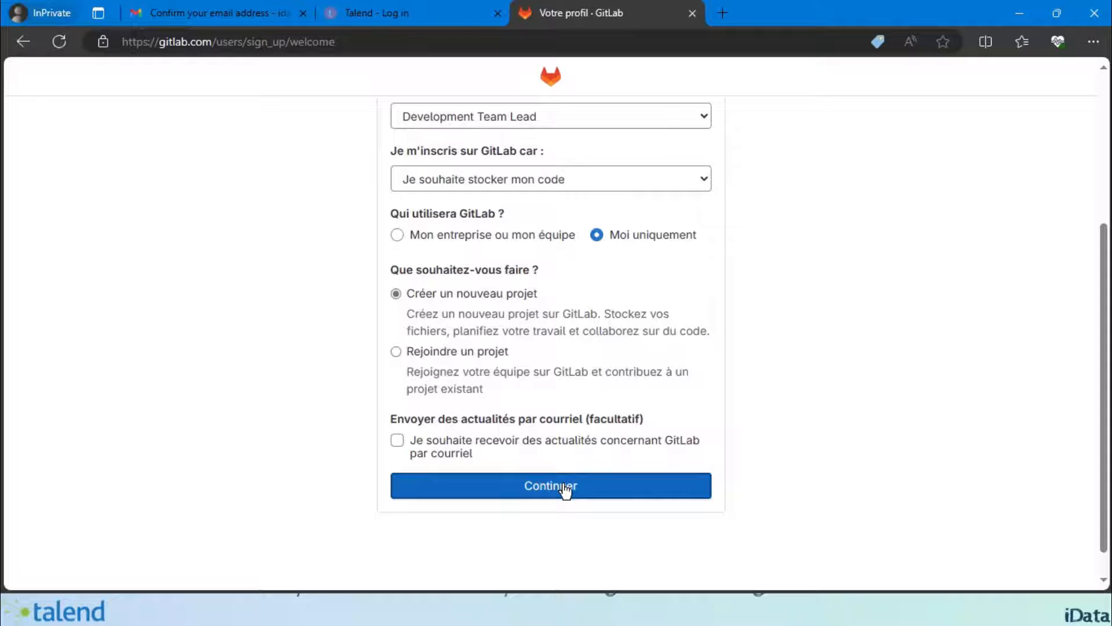
left_click(565, 493)
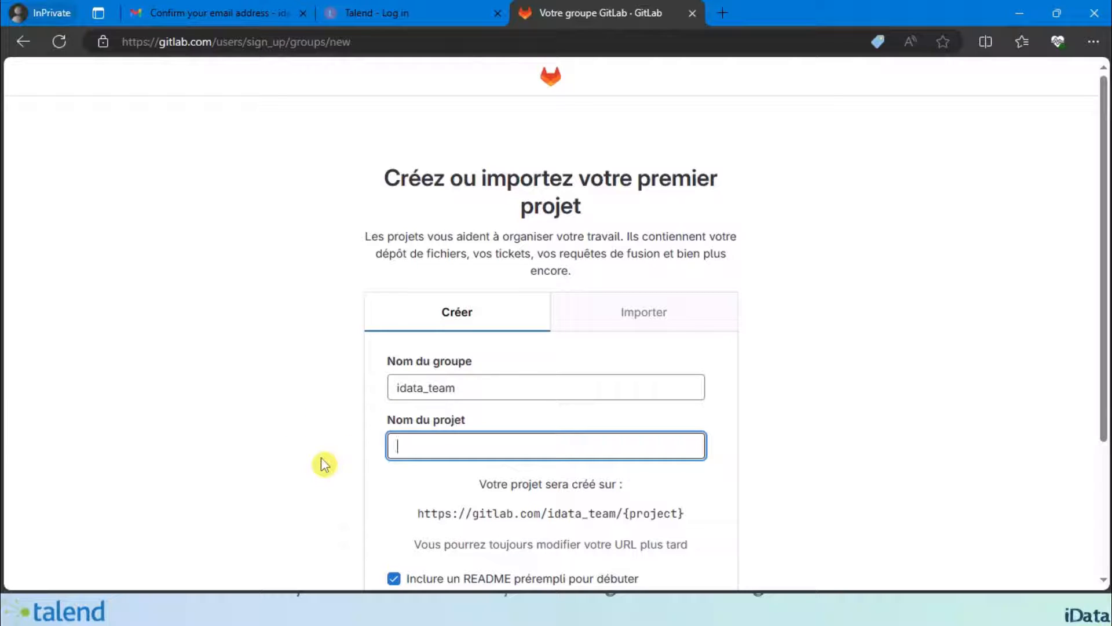
Step: Create the project formation_esb in the idata_team group without the prefilled README
type("forma")
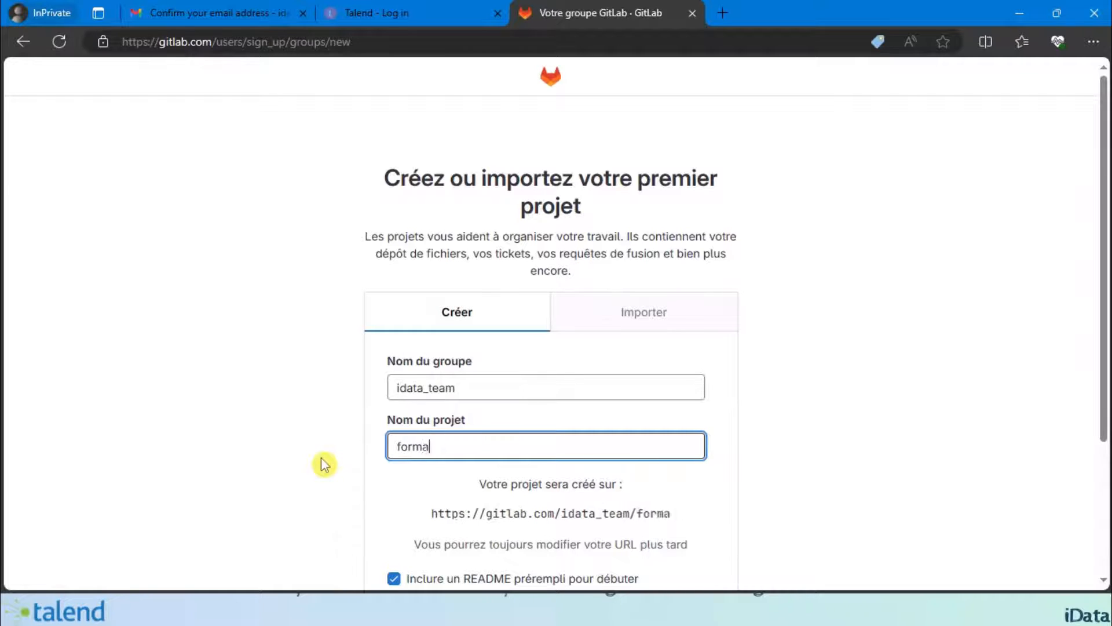
type("tion_esb")
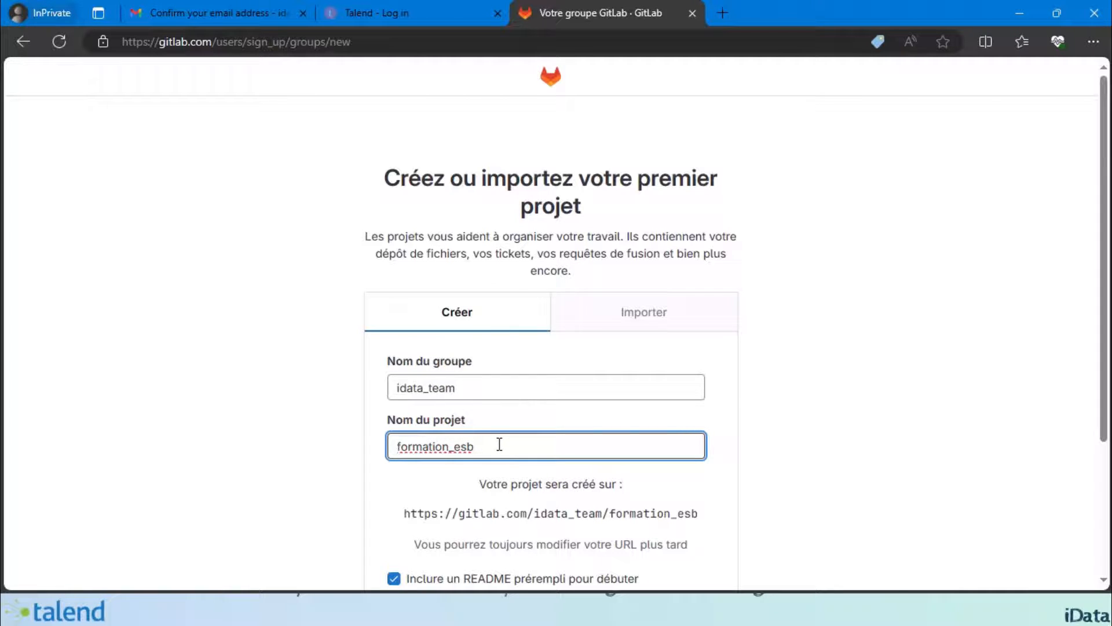
scroll(599, 440, "down", 1)
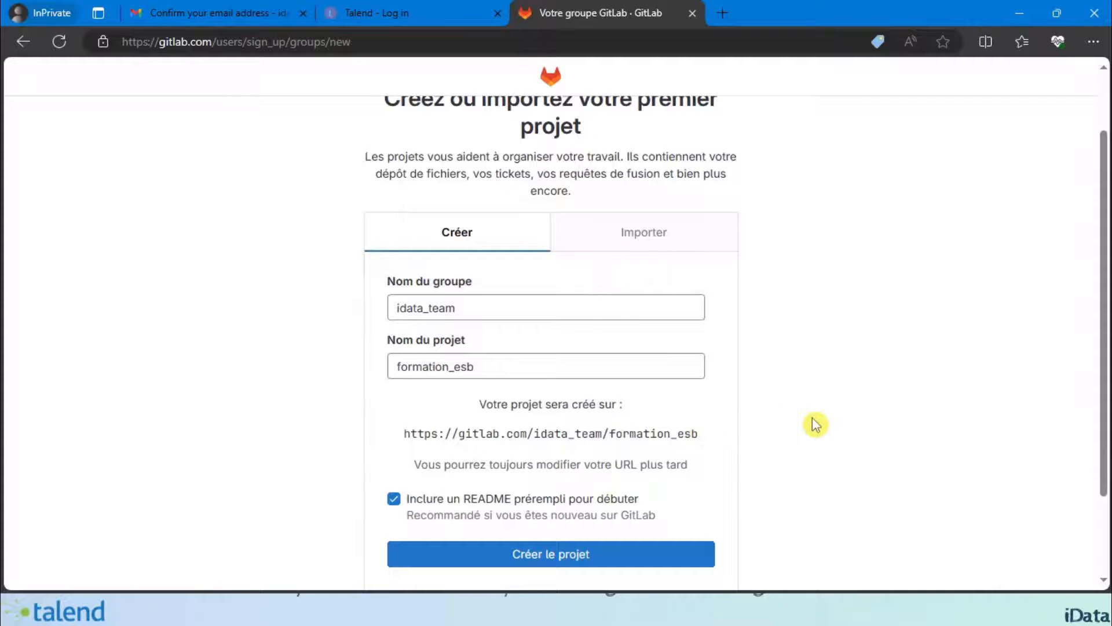
left_click(394, 500)
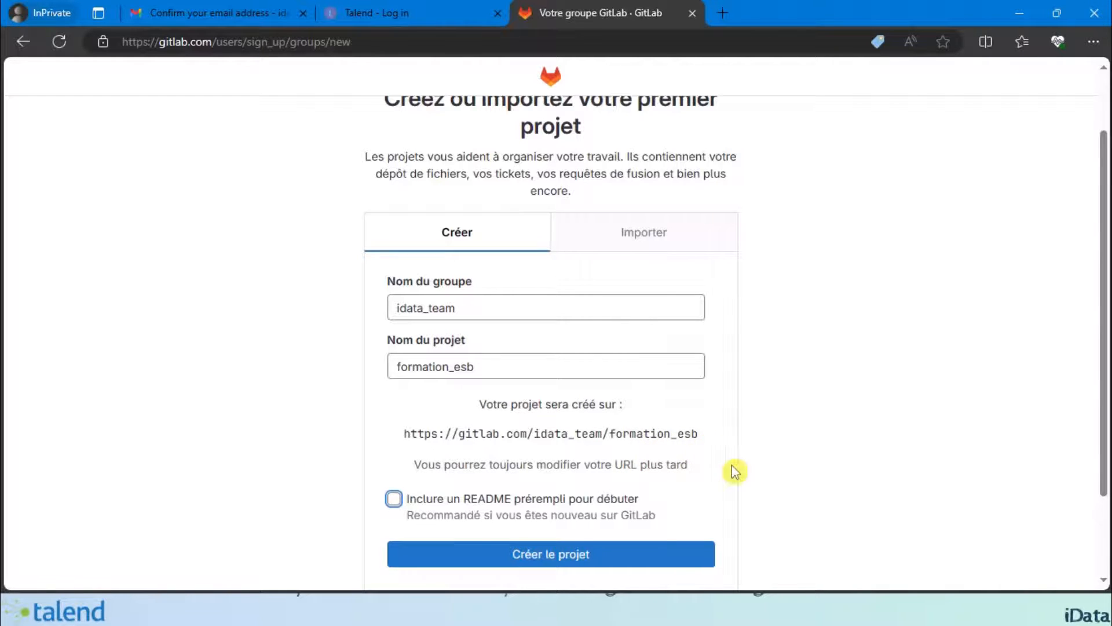
left_click(552, 547)
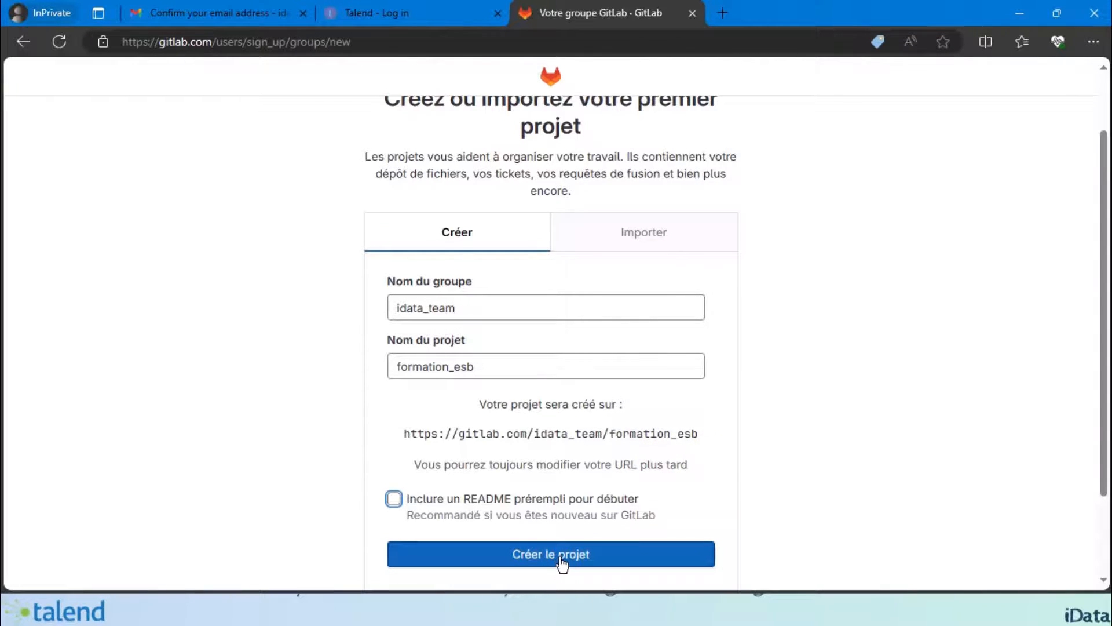
left_click(560, 557)
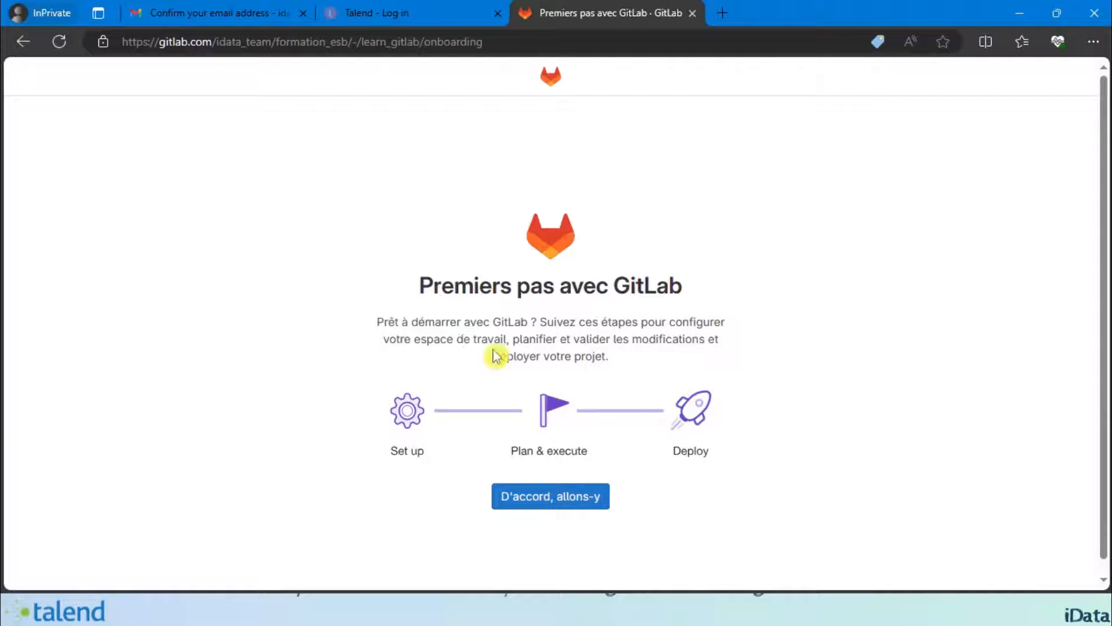
Step: Skip the onboarding intro and colleague invitation, and open the formation_esb project page at its Git command-line instructions
left_click(559, 507)
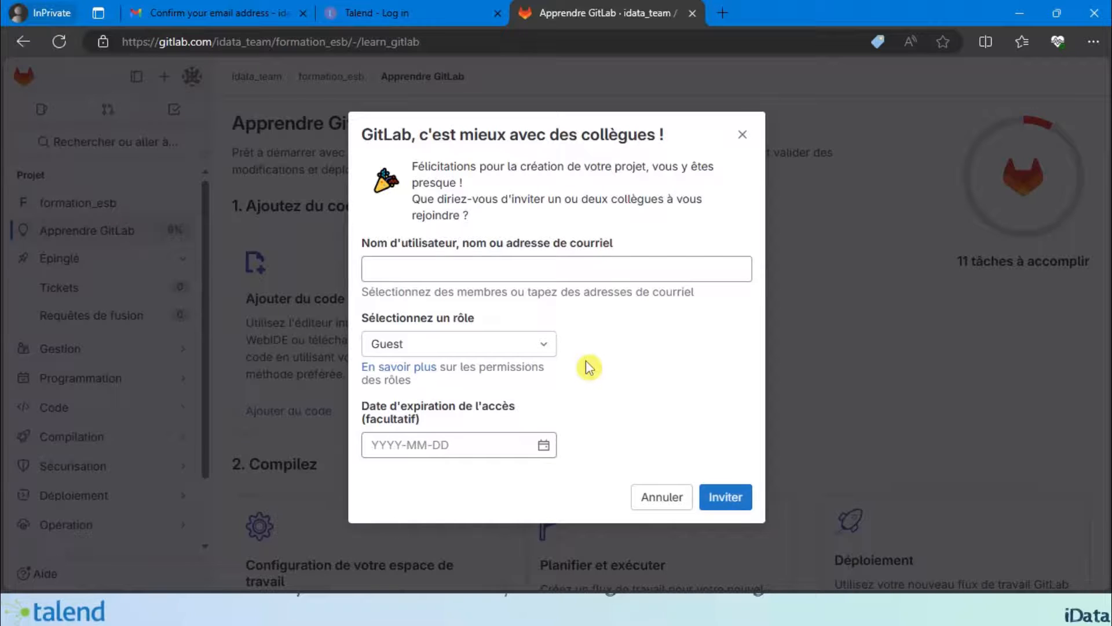
left_click(663, 497)
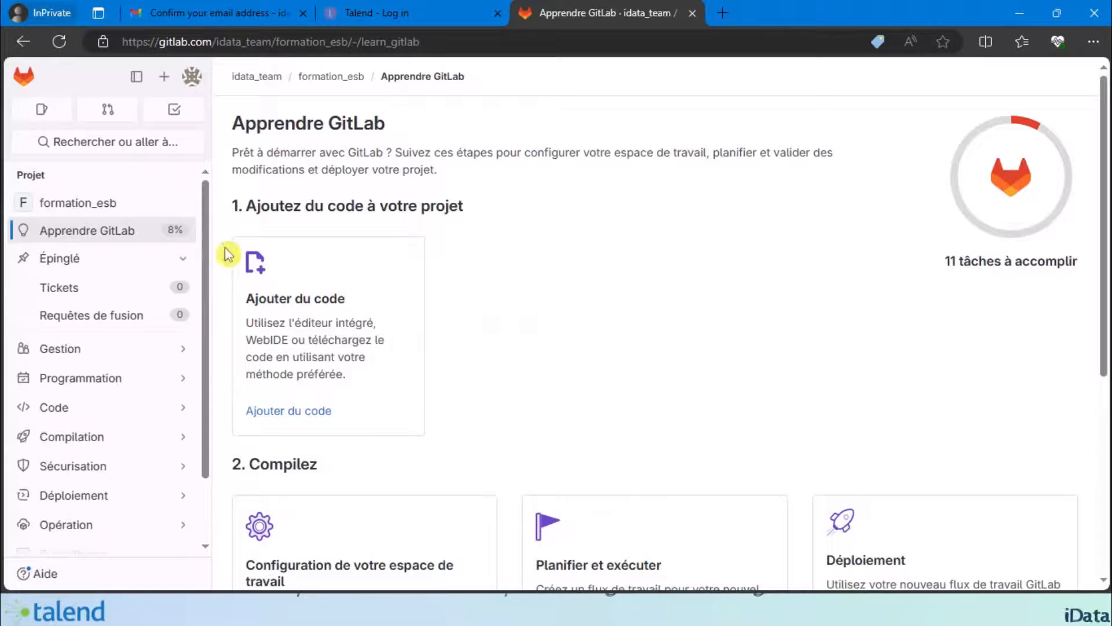
left_click(333, 79)
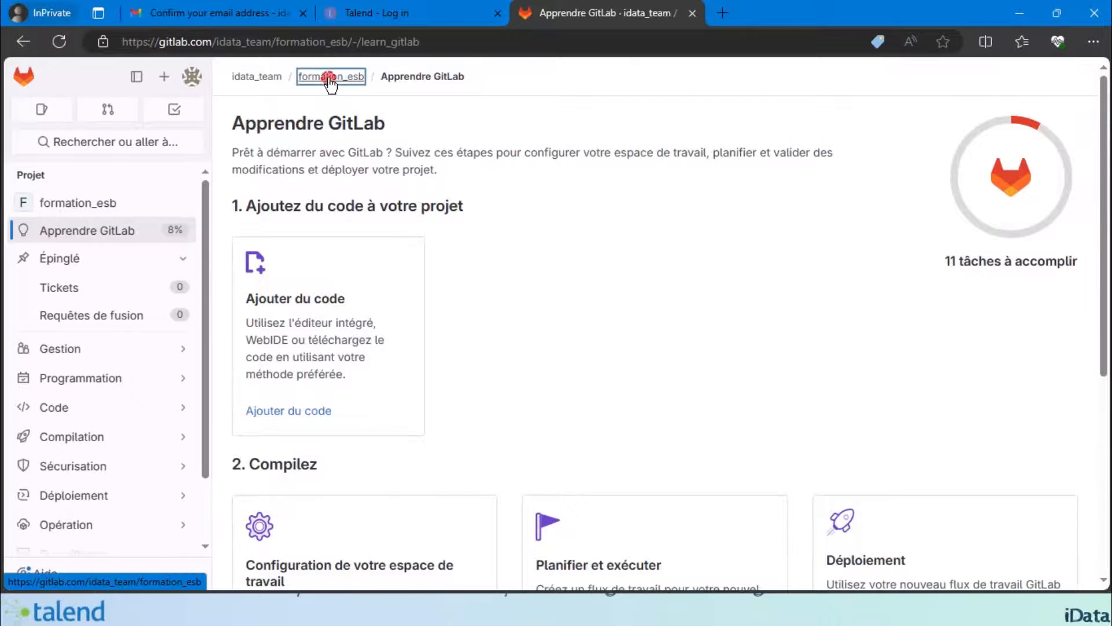
scroll(492, 429, "down", 5)
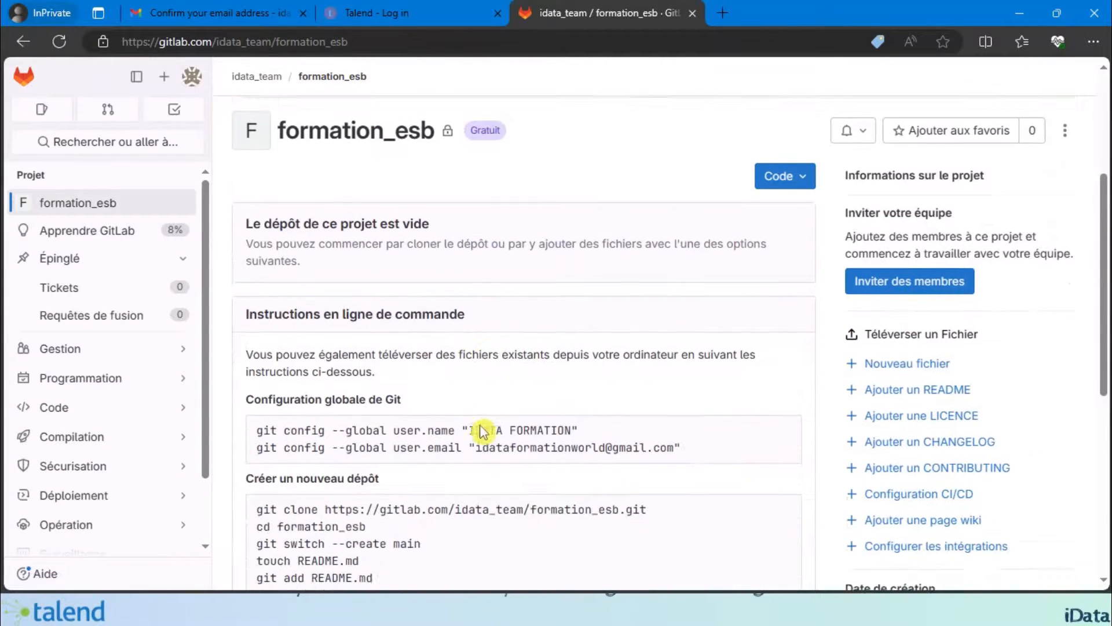
scroll(400, 426, "down", 6)
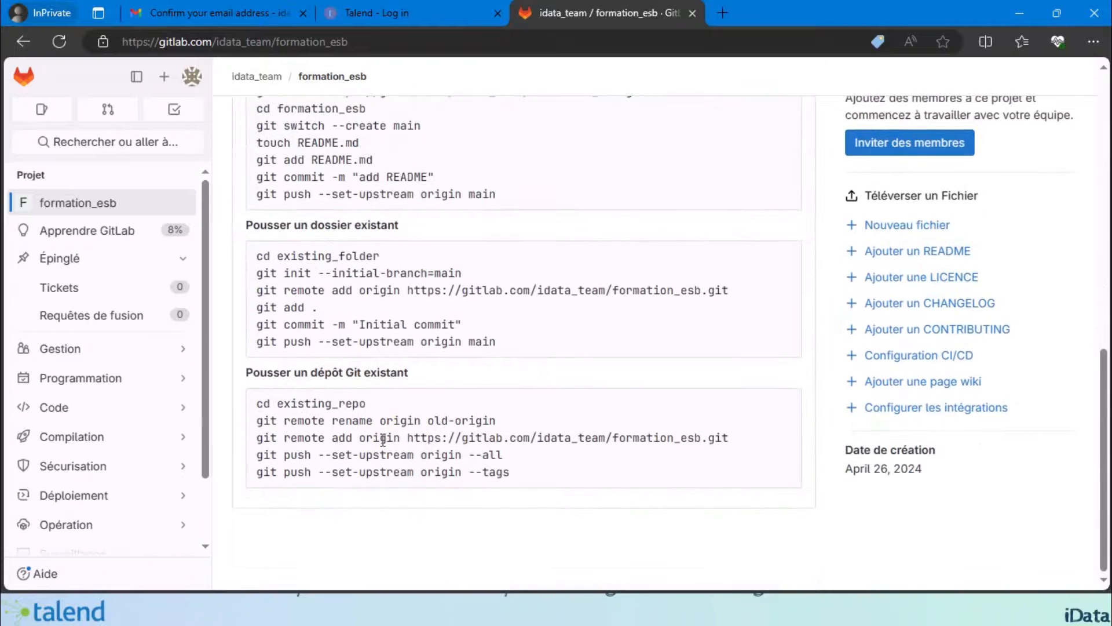
Step: Open the personal access tokens page in the account's user preferences
scroll(393, 436, "up", 6)
scroll(392, 435, "up", 4)
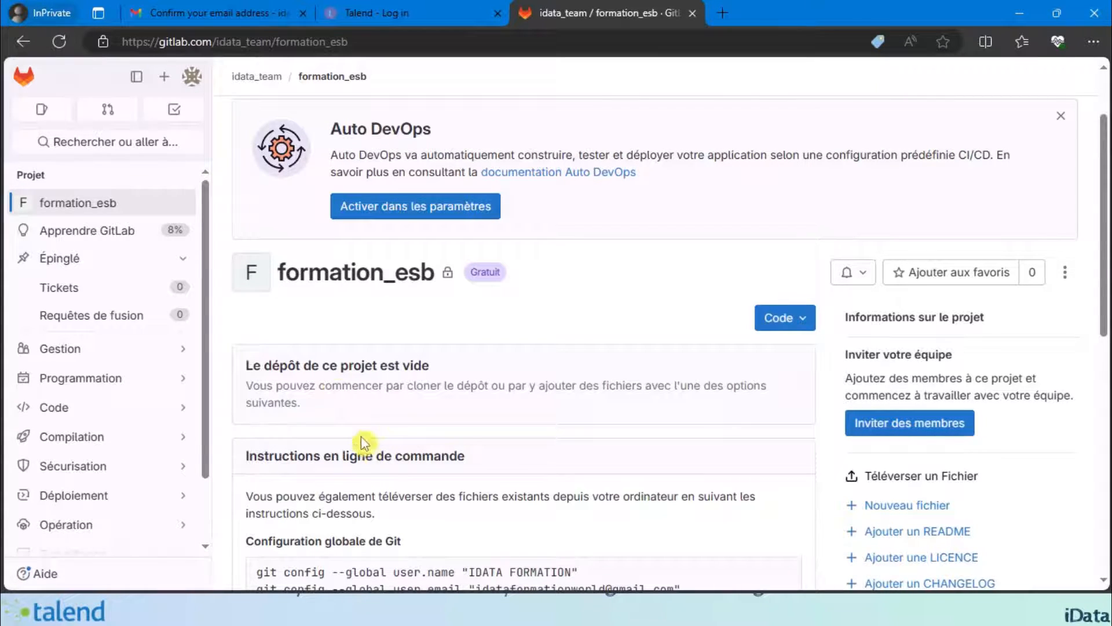
left_click(193, 77)
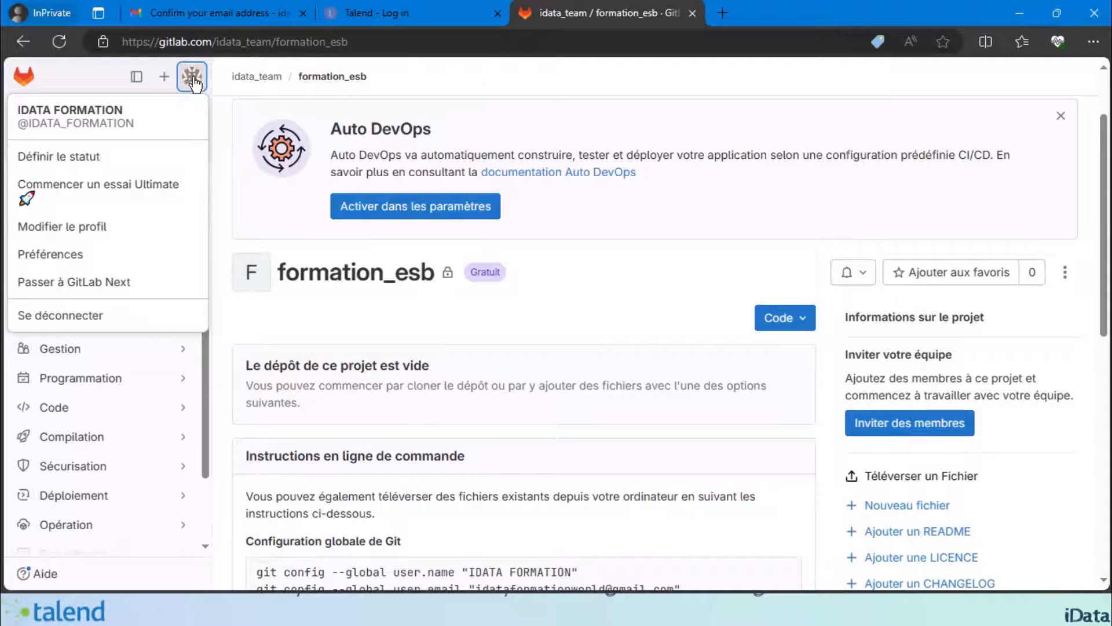
left_click(70, 261)
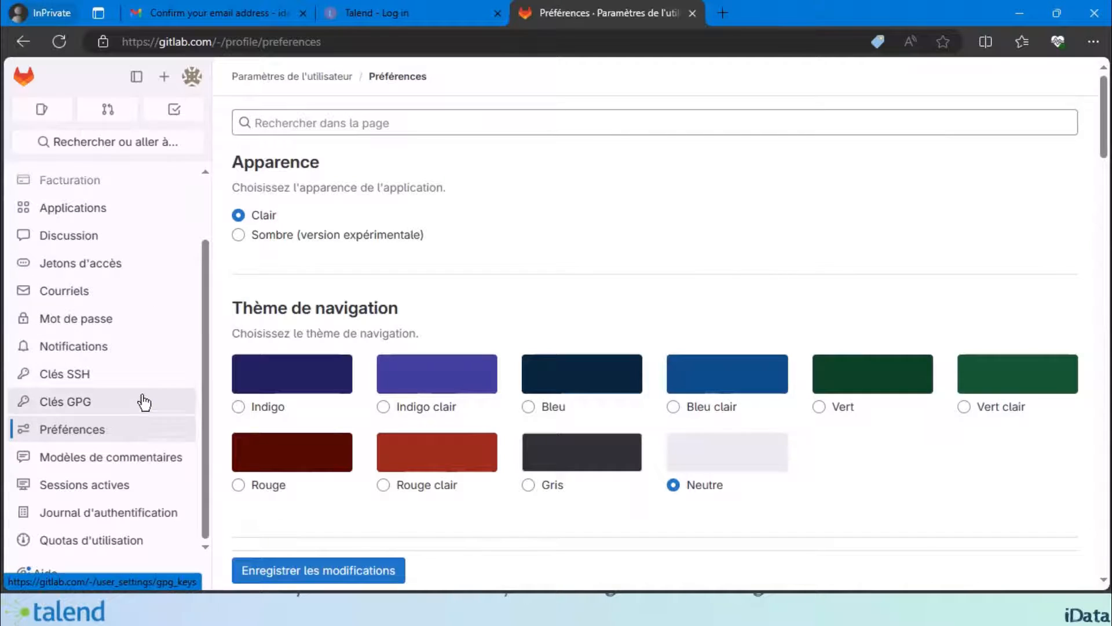
left_click(119, 268)
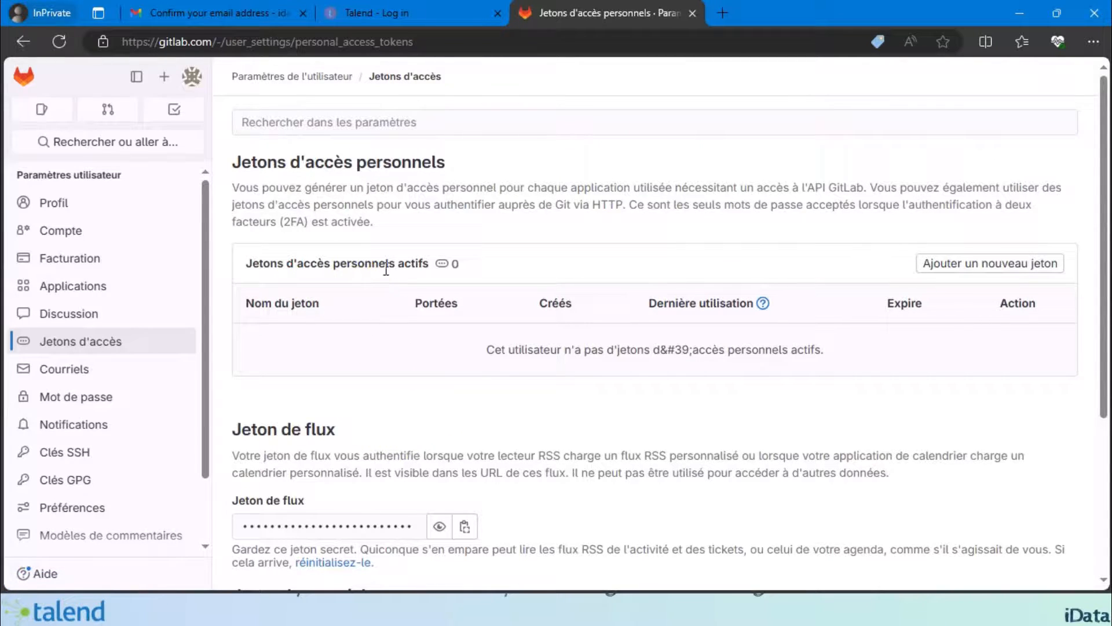
Step: Start a new personal access token named Talend and clear its expiration date
left_click(1000, 270)
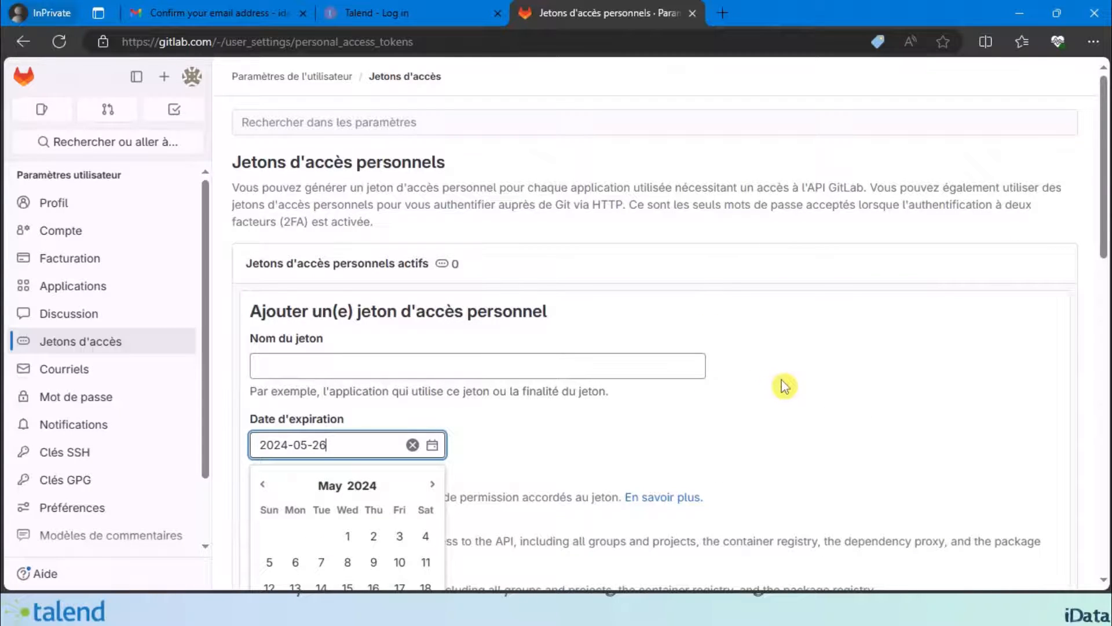
left_click(626, 365)
type("Talend")
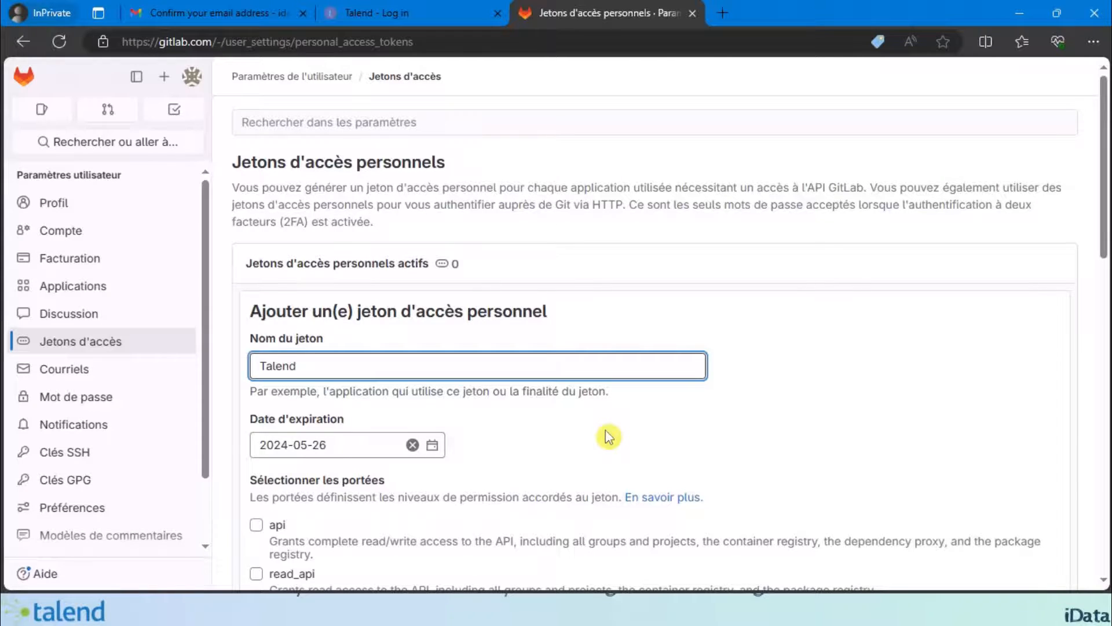
scroll(607, 436, "down", 1)
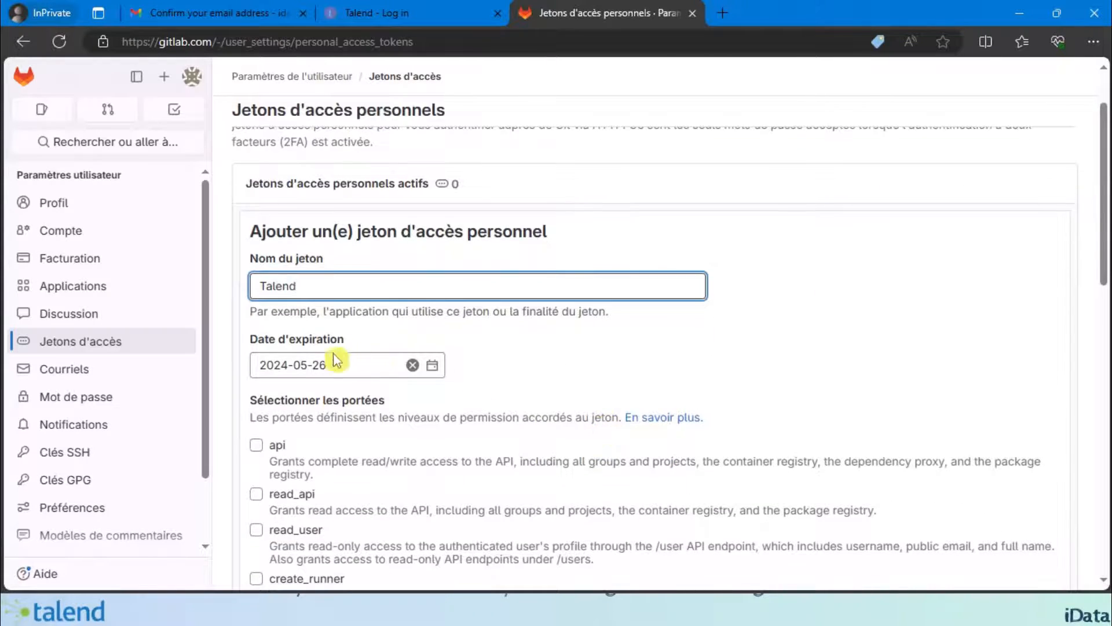
left_click(413, 365)
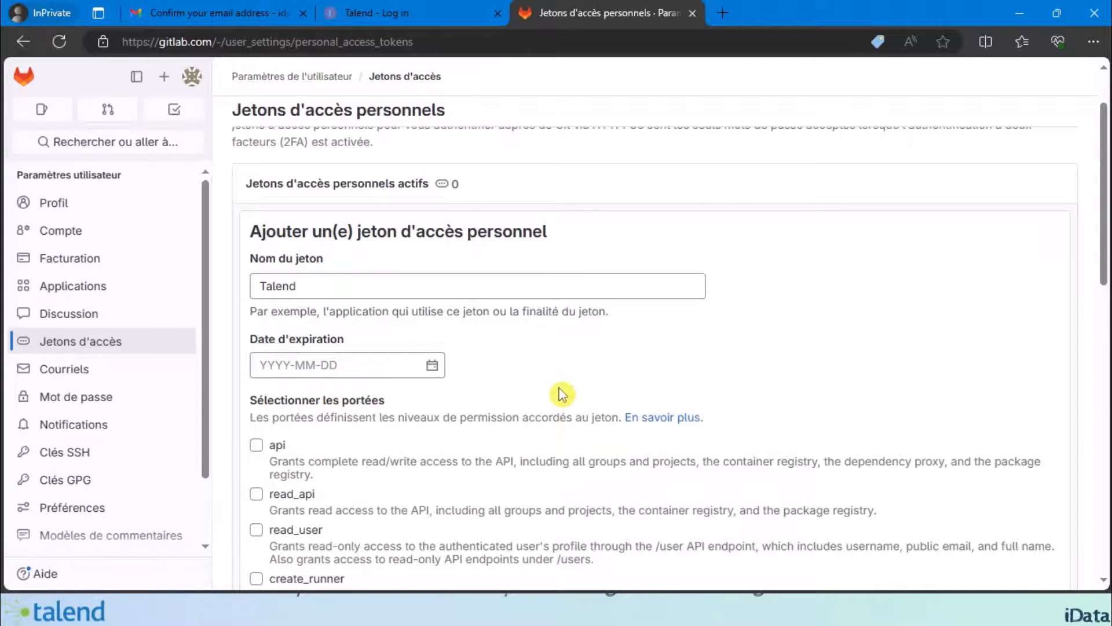
Step: Grant the token every available scope, from api, read_api and read_user through the repository and registry scopes to ai_features
scroll(561, 393, "down", 1)
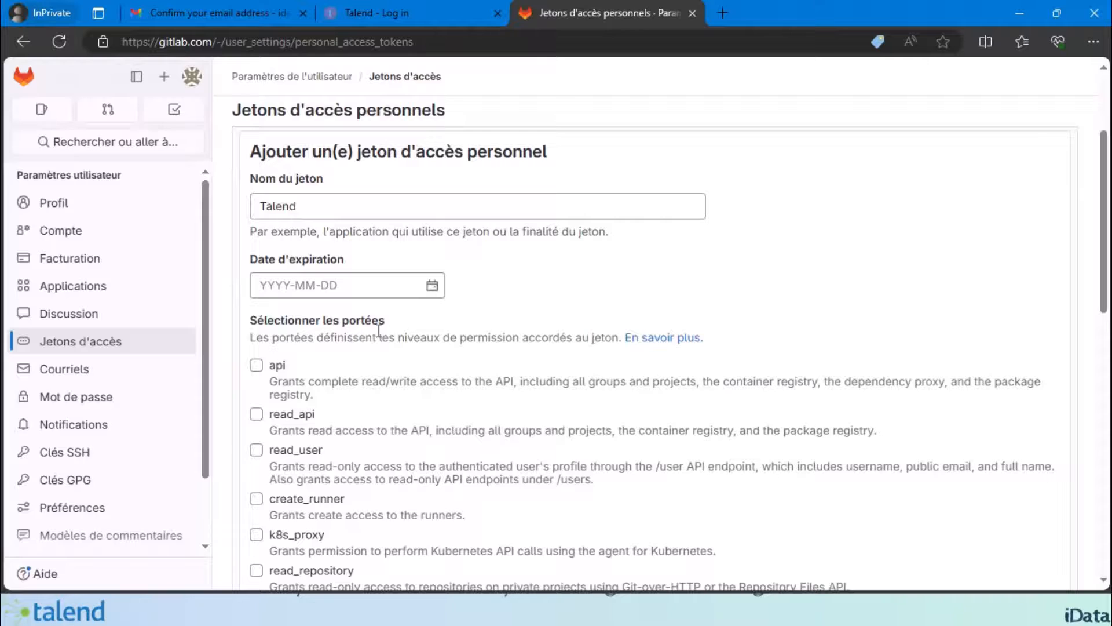
scroll(398, 372, "down", 2)
left_click(255, 209)
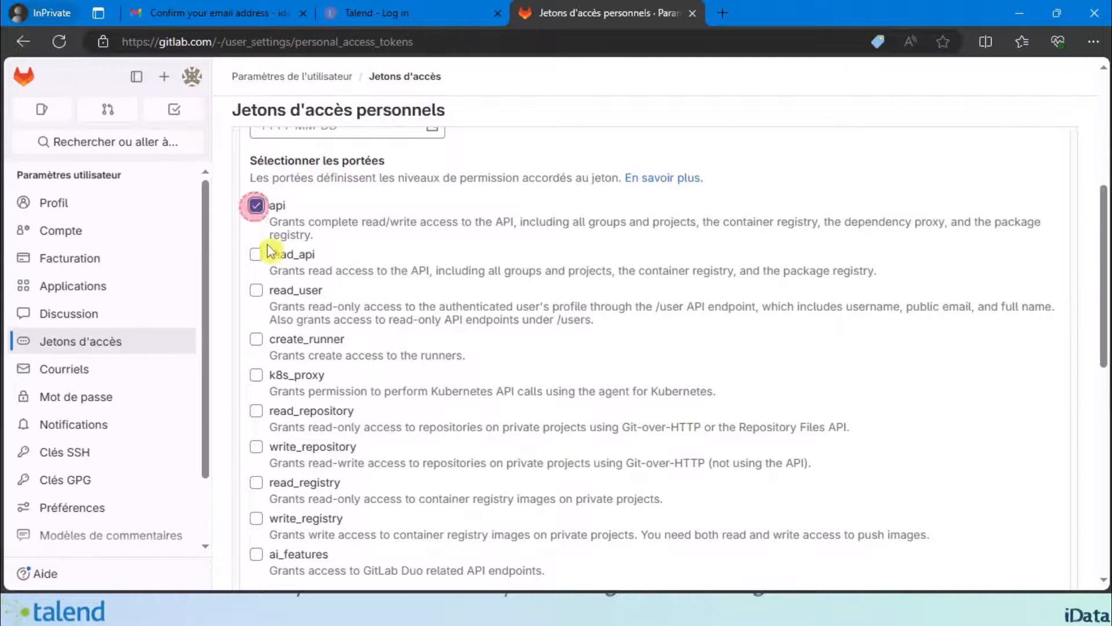
left_click(256, 255)
left_click(256, 291)
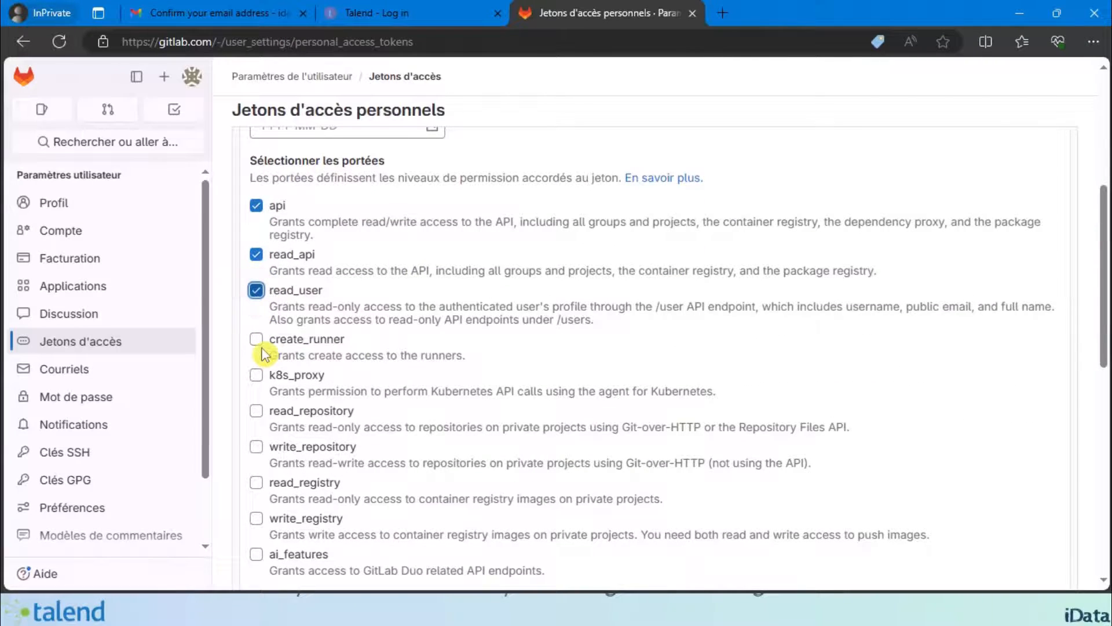
left_click(256, 339)
left_click(257, 375)
left_click(256, 410)
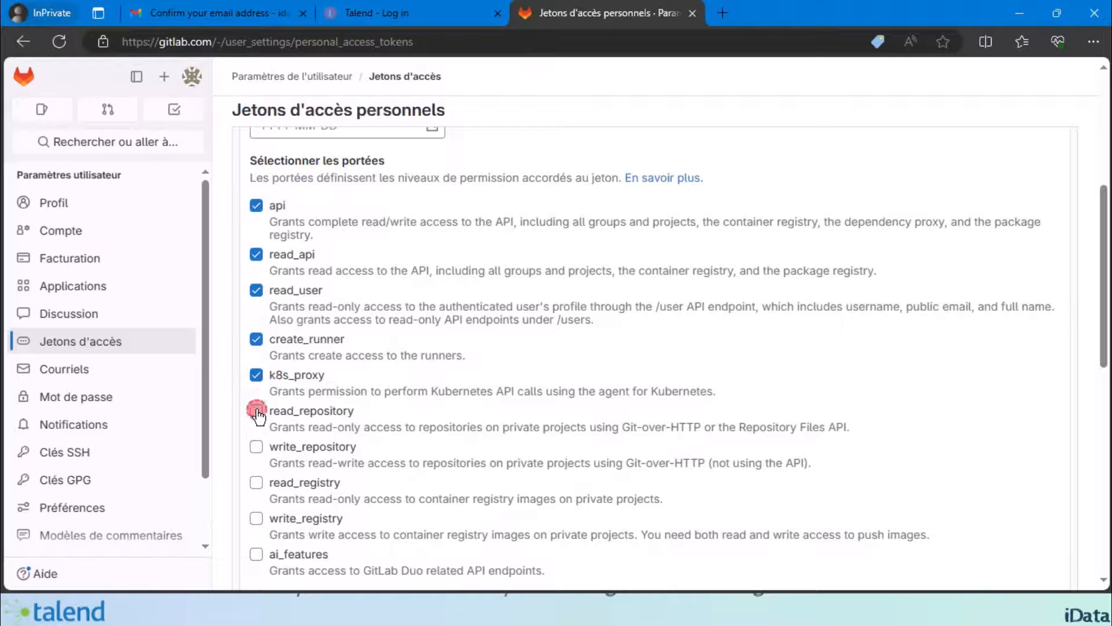
left_click(256, 447)
left_click(256, 482)
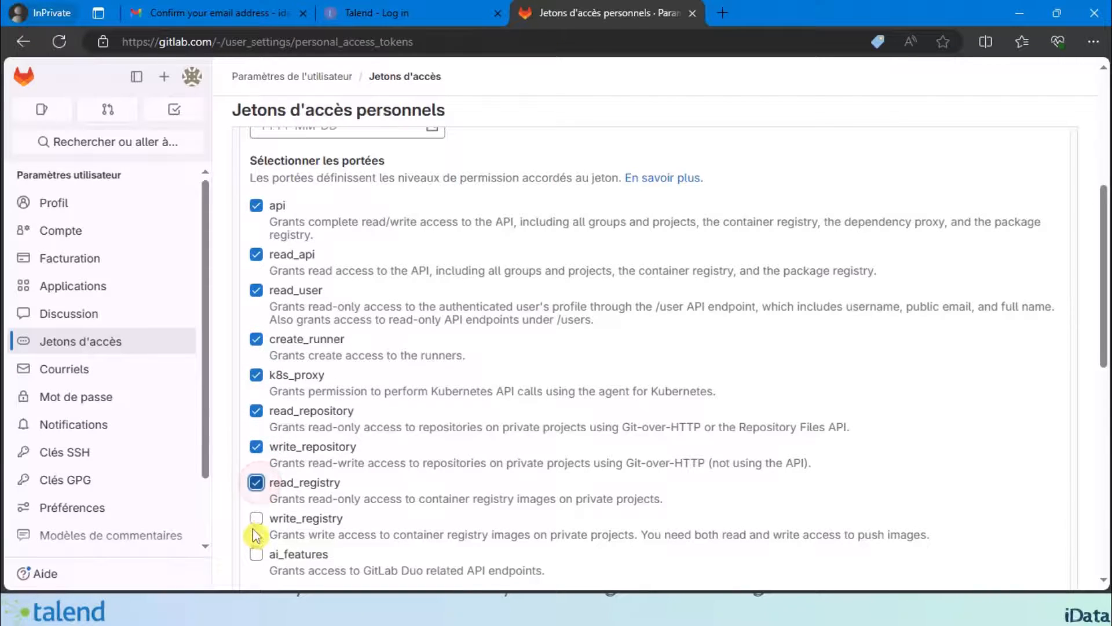
left_click(256, 518)
left_click(256, 554)
Step: Create the personal access token and copy its value to the clipboard
scroll(439, 500, "down", 3)
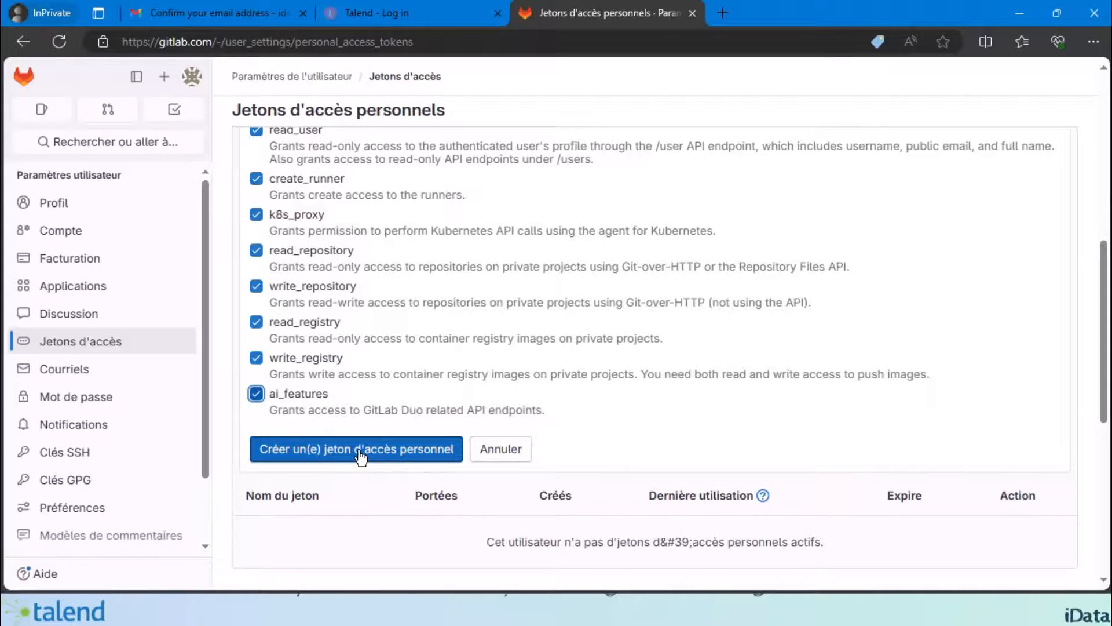
left_click(360, 456)
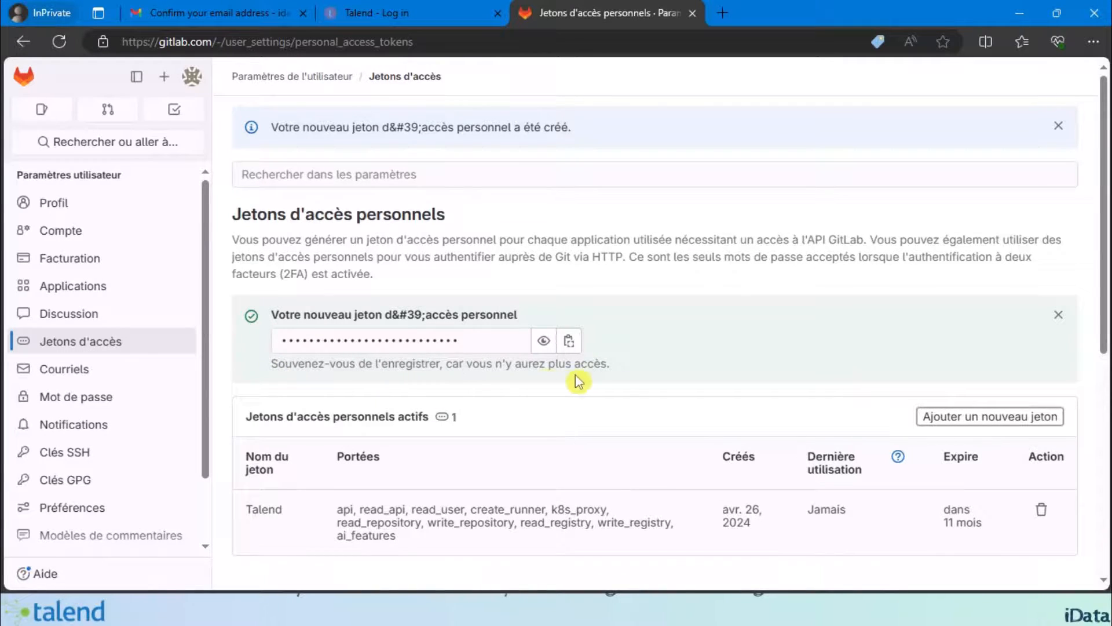
left_click_drag(619, 366, 272, 374)
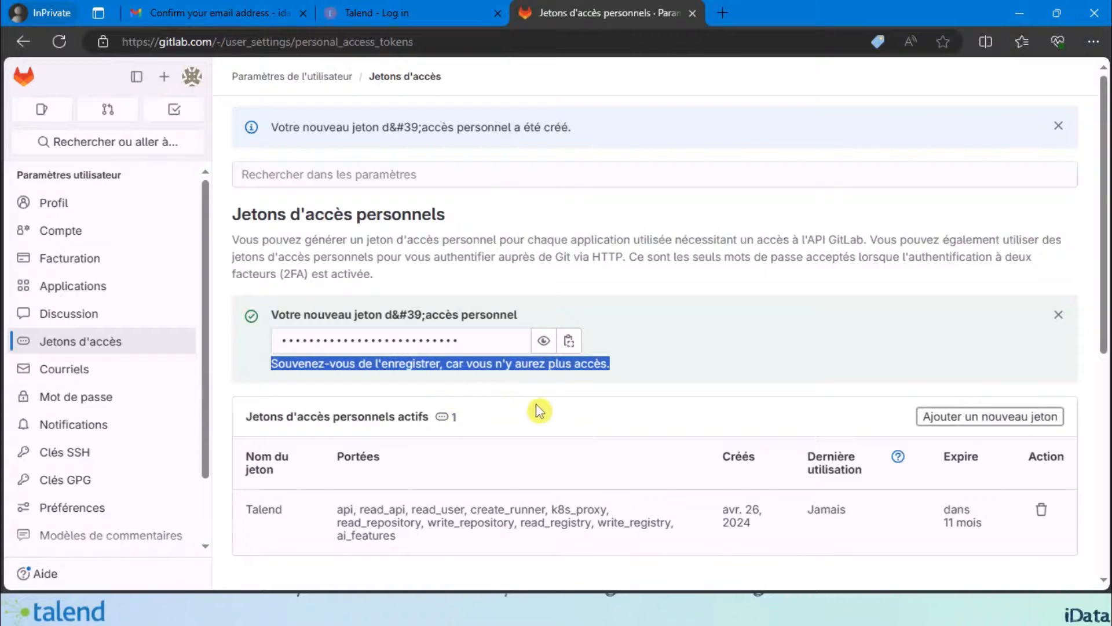
left_click(569, 343)
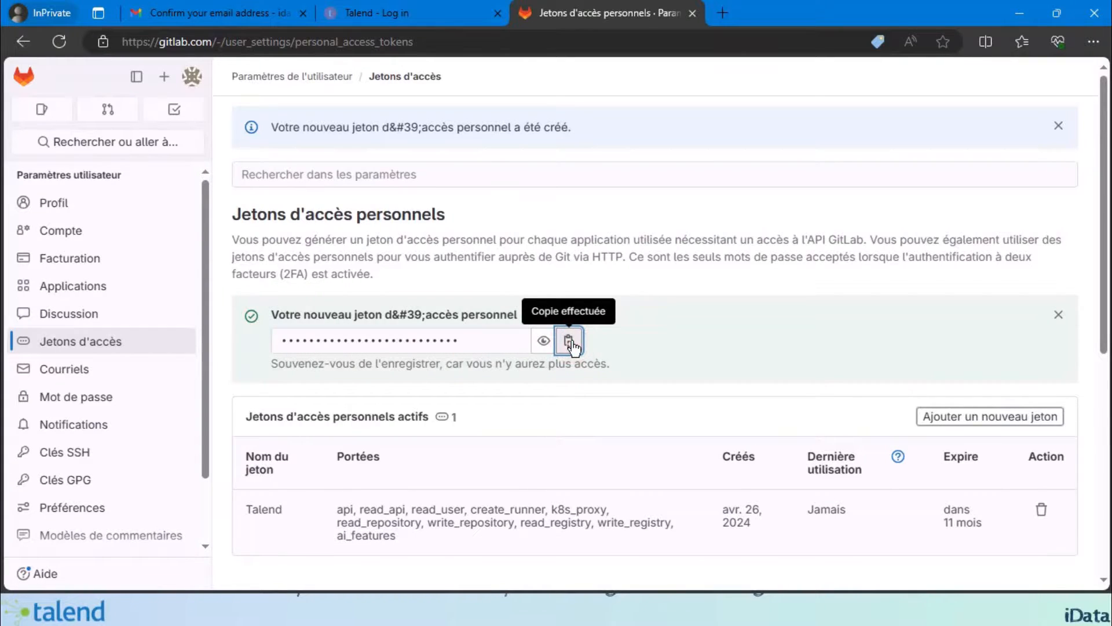